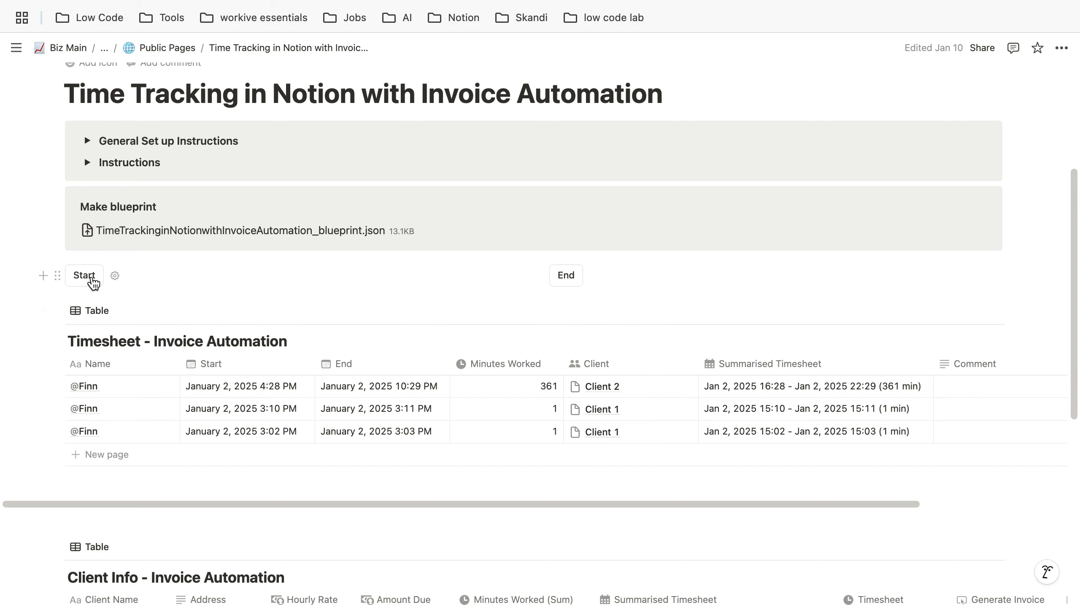
Start a new time entry in the Timesheet table and link it to Client 2
click(94, 280)
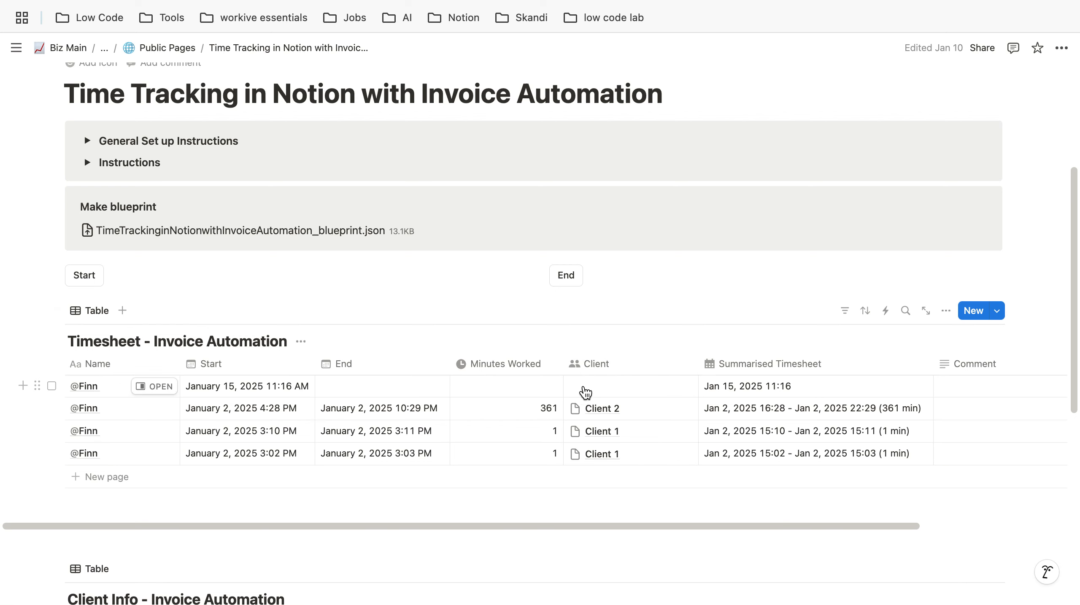
click(595, 387)
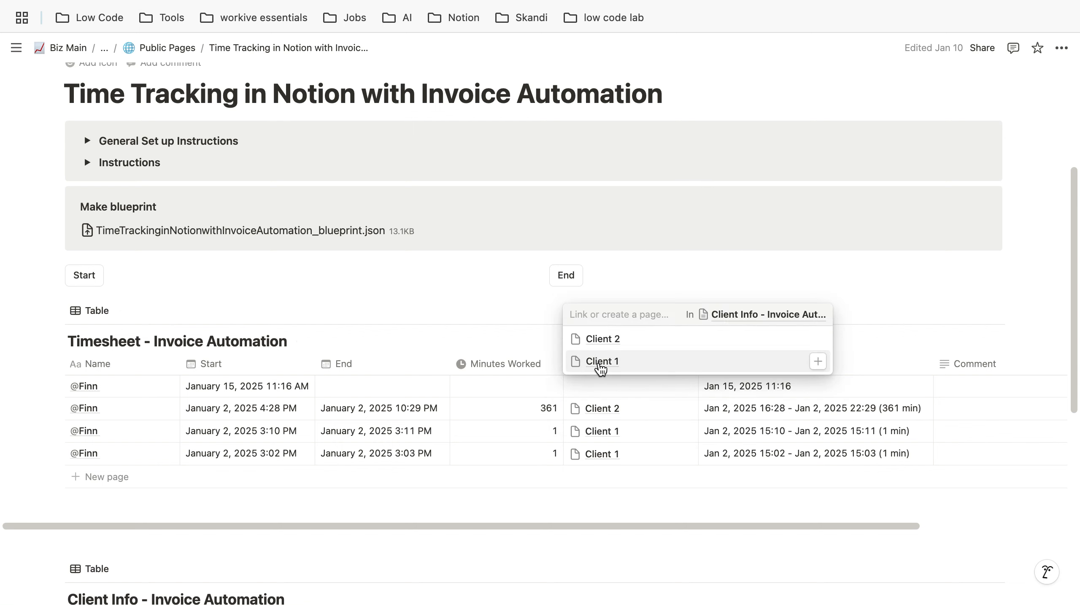
click(616, 342)
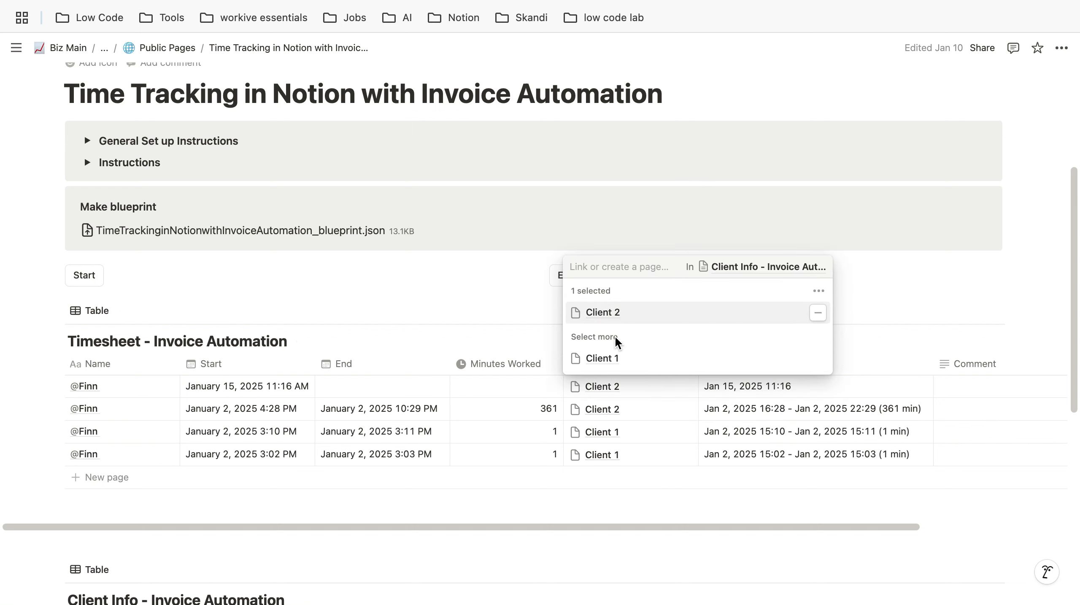
click(456, 308)
Examine the Client Info table's hourly rates, amounts due, summed minutes, timesheet summaries and invoice columns for both clients
scroll(561, 426, down, 3)
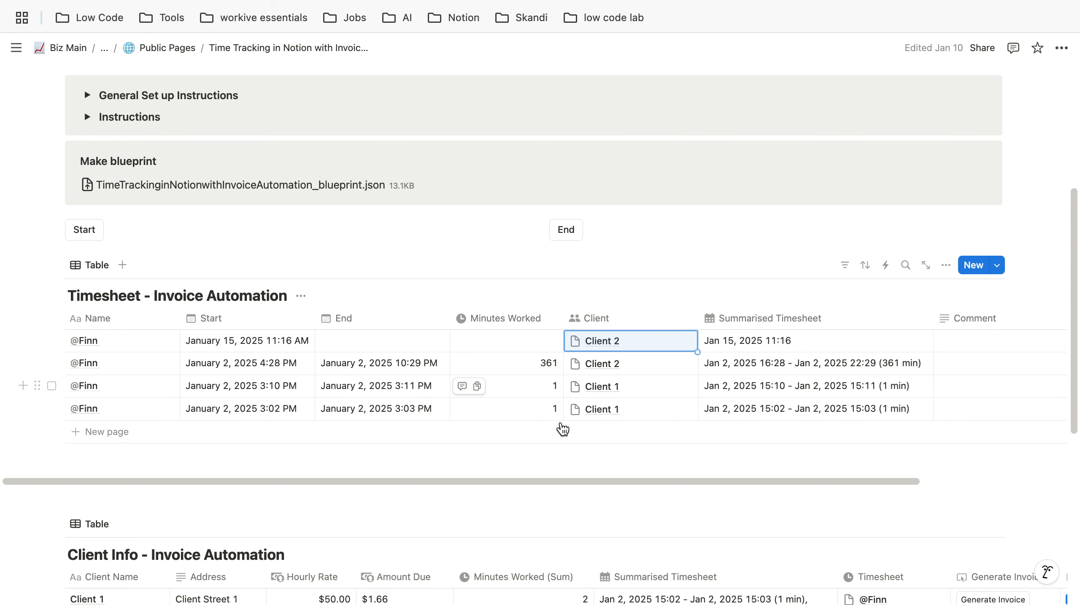
scroll(560, 426, up, 1)
scroll(559, 428, down, 2)
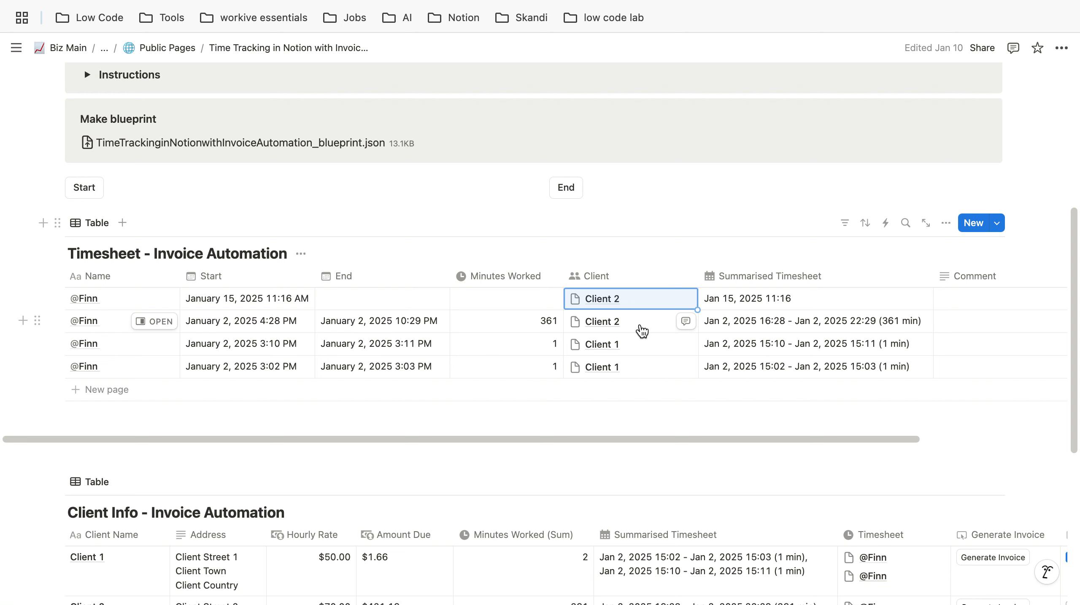
scroll(622, 379, down, 6)
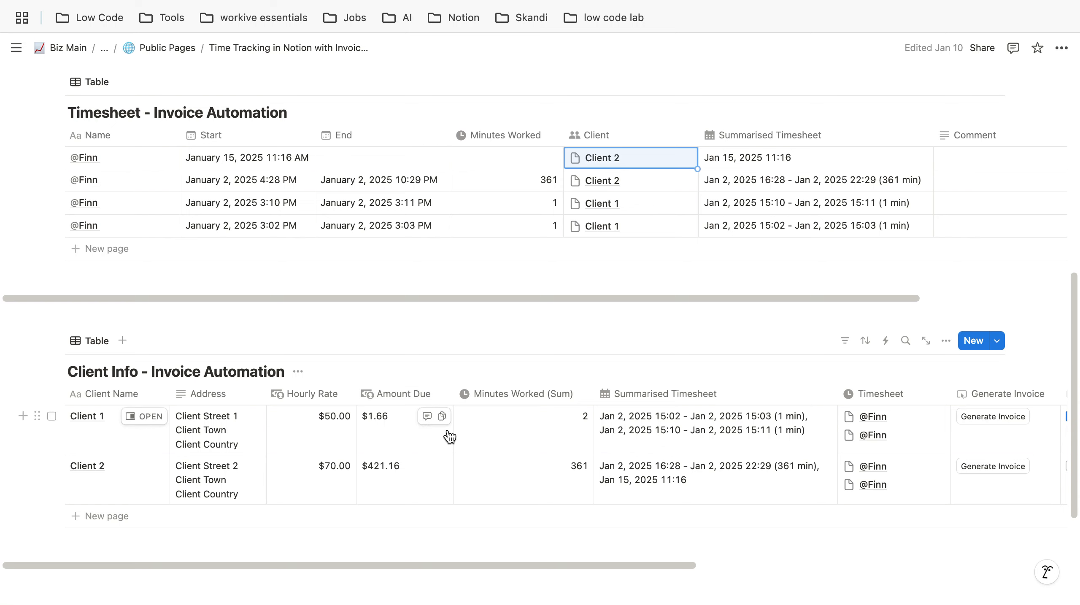
scroll(605, 367, up, 1)
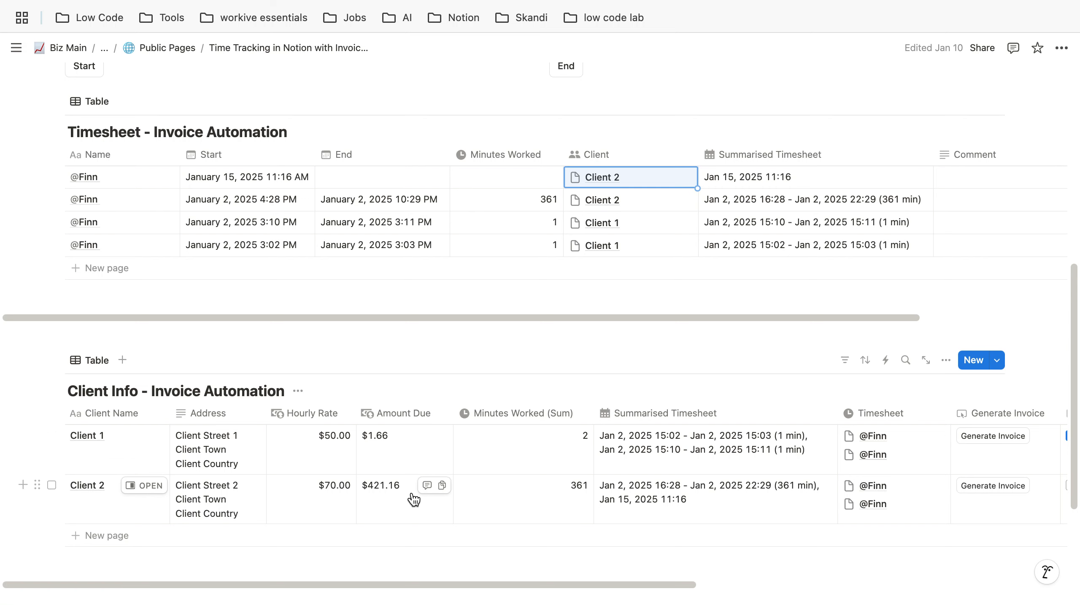
scroll(408, 495, up, 1)
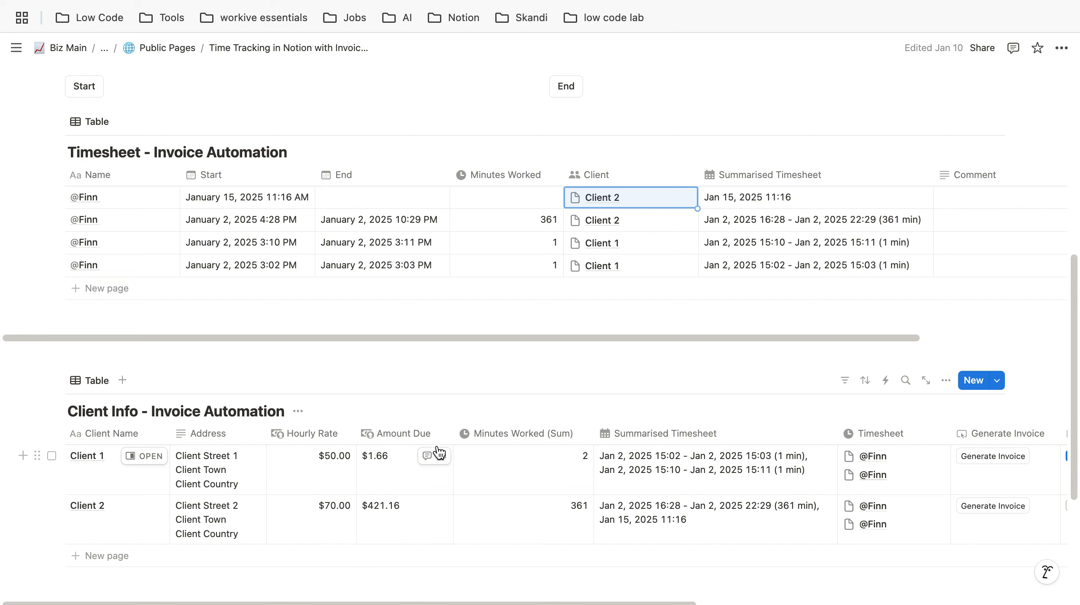
scroll(466, 456, right, 2)
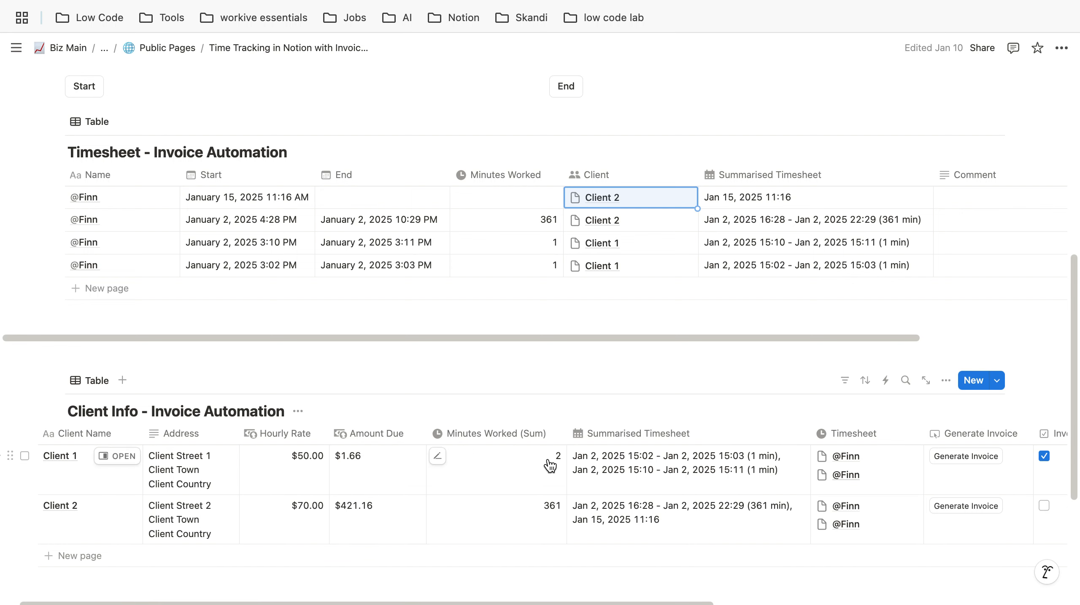
scroll(550, 466, right, 3)
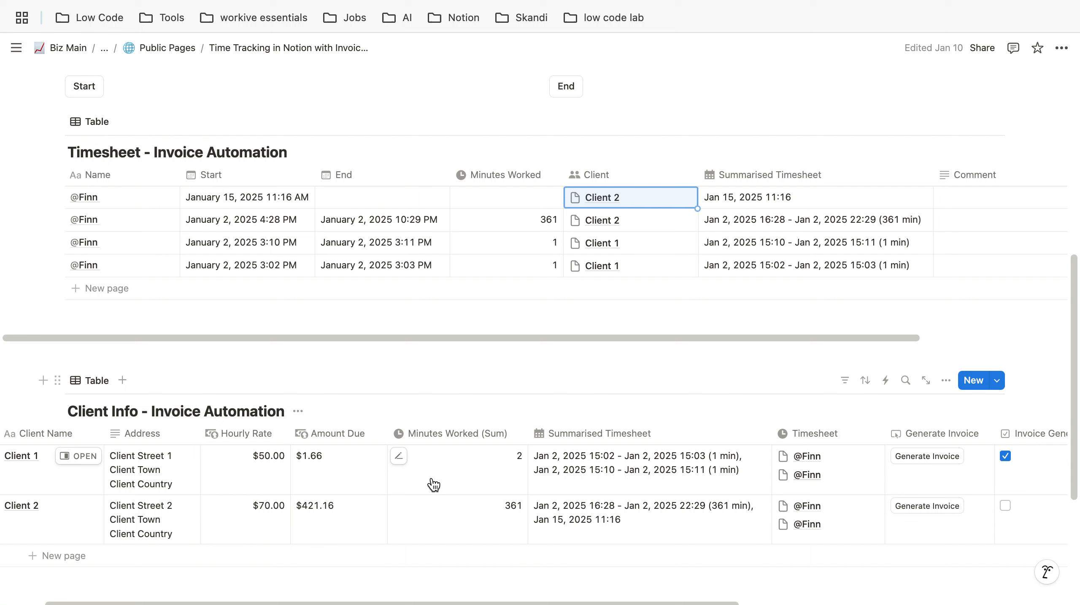
scroll(435, 478, right, 3)
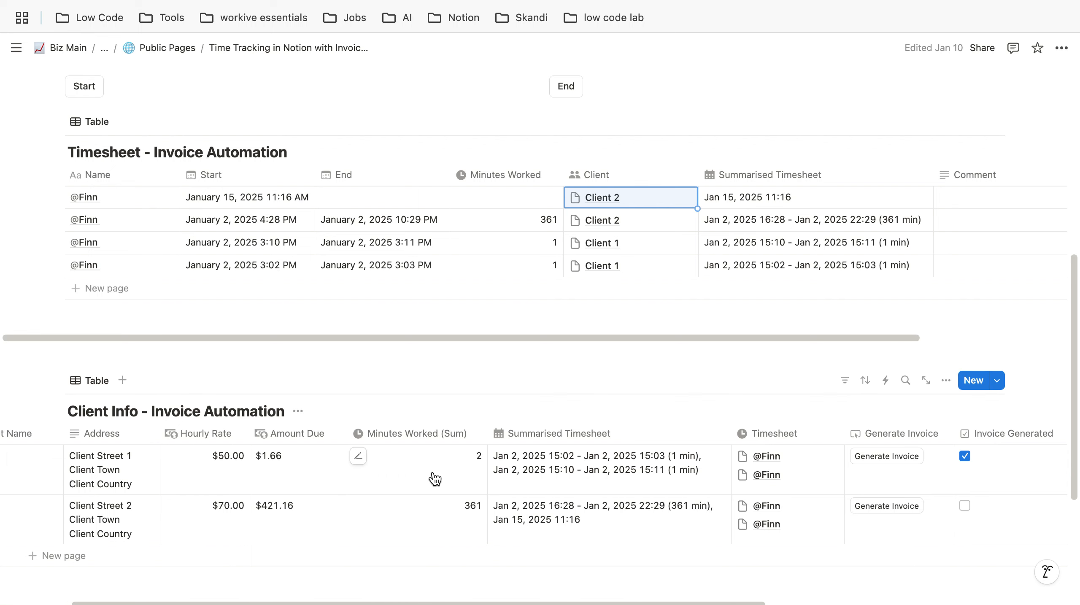
scroll(434, 478, right, 5)
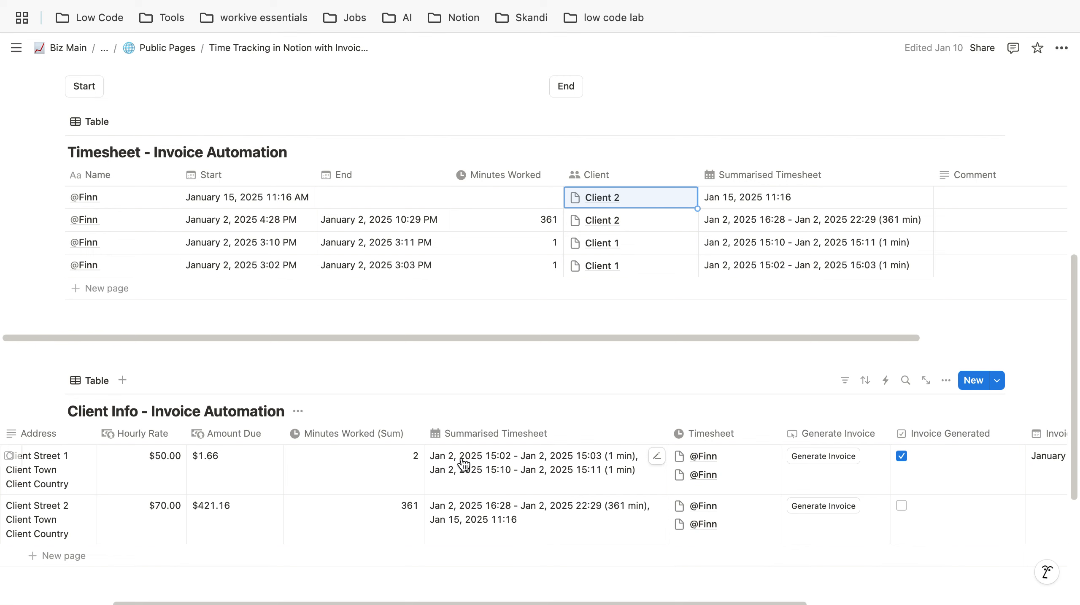
scroll(618, 462, right, 5)
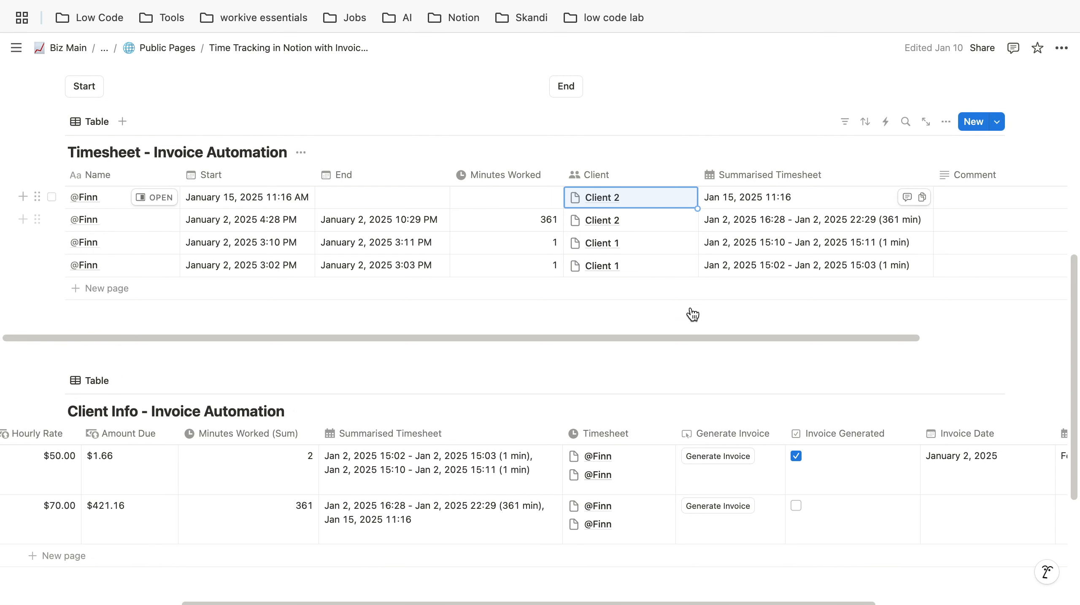
End the running time entry for Client 2
scroll(716, 513, left, 5)
scroll(698, 436, up, 5)
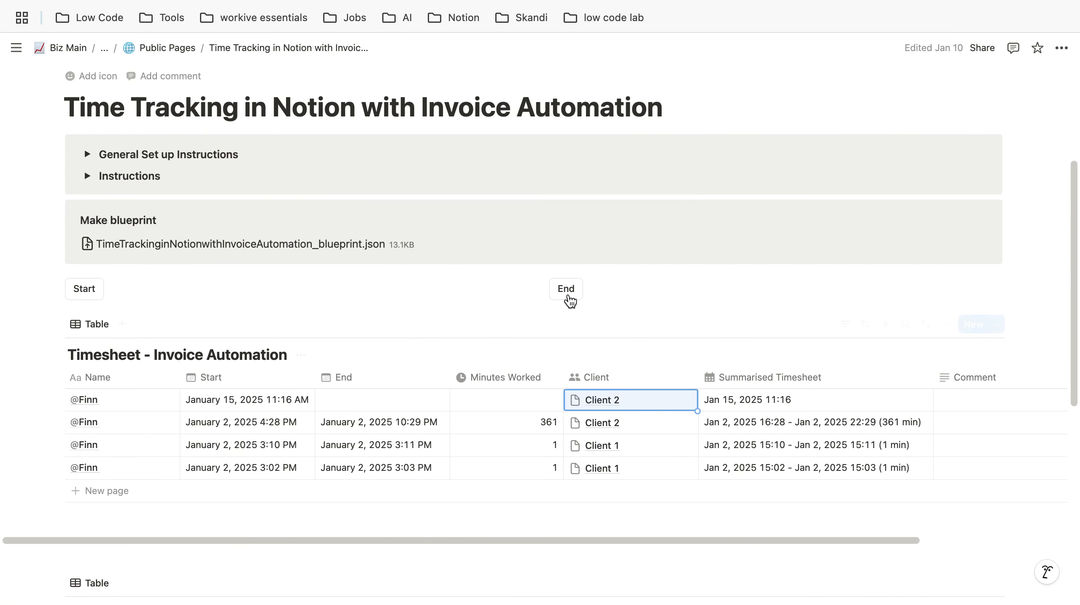
click(560, 293)
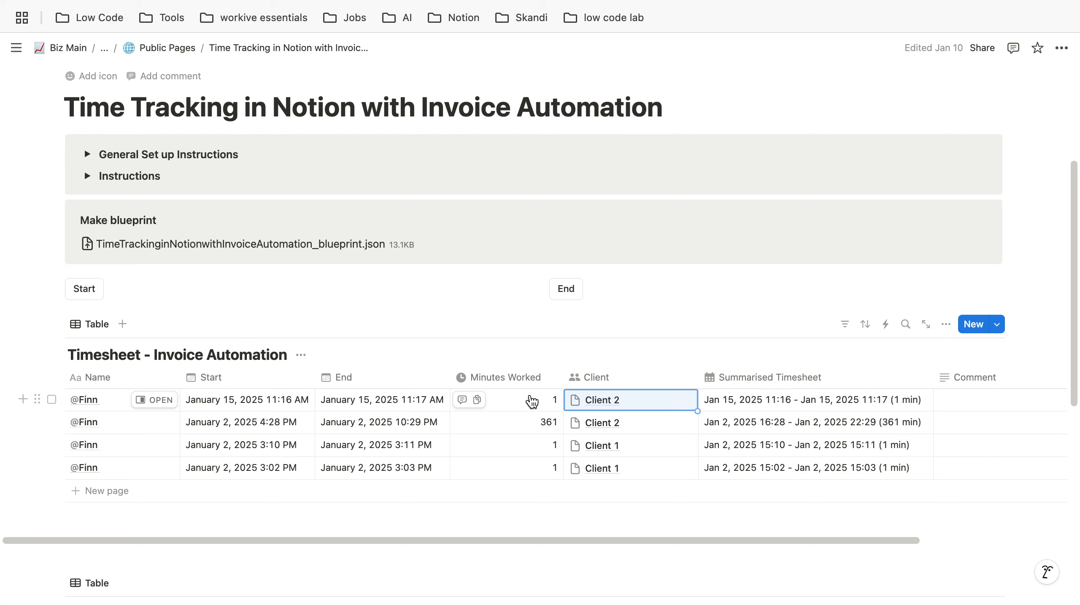
Check the ended entry in the Timesheet table and Client 2's minutes worked and amount due in the Client Info table
scroll(835, 413, right, 3)
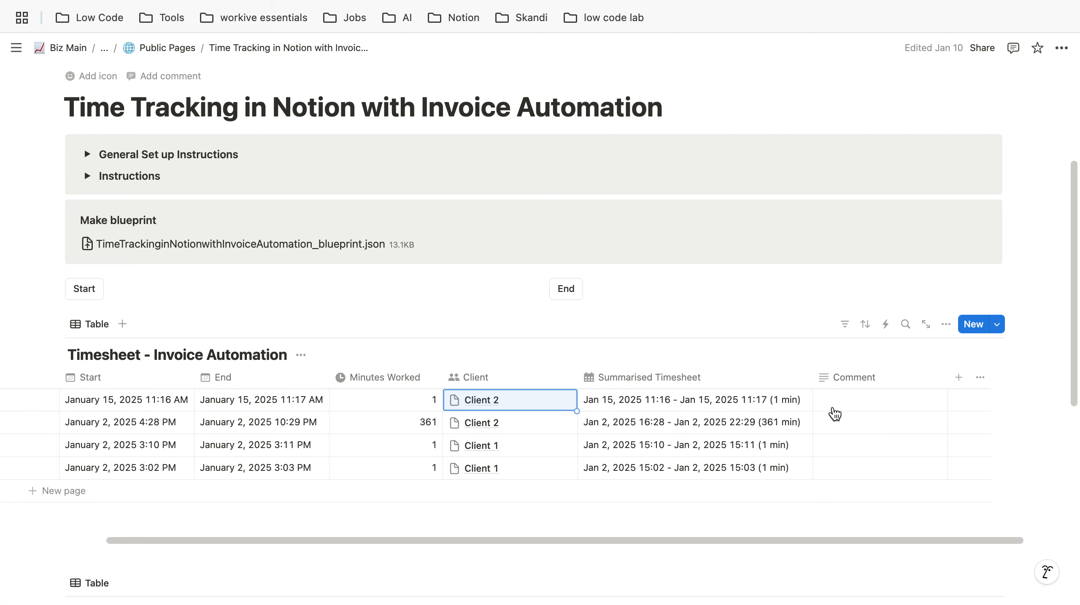
scroll(834, 414, left, 3)
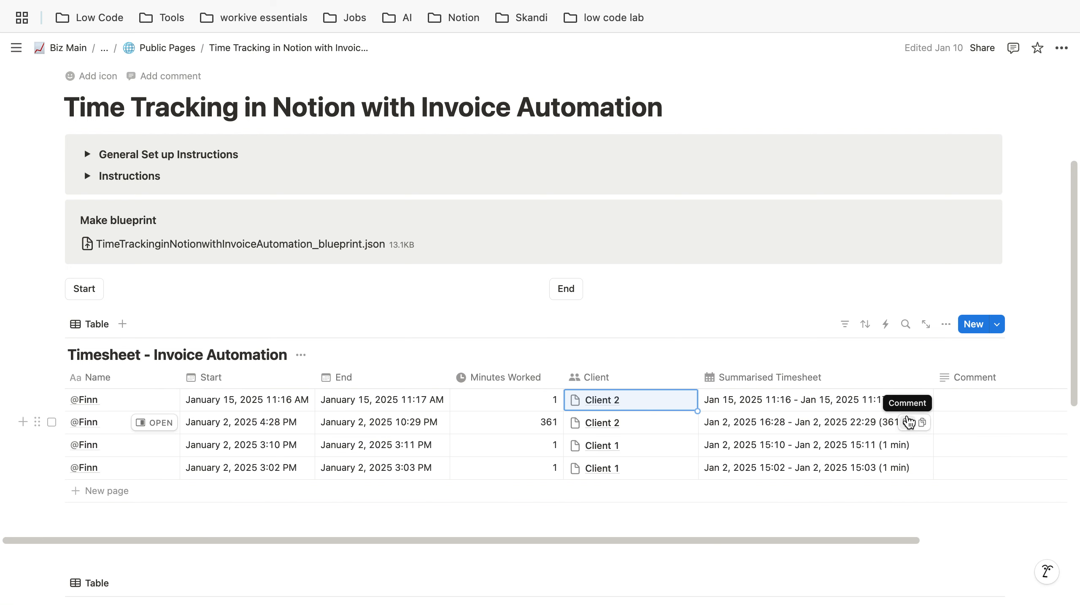
scroll(908, 419, down, 5)
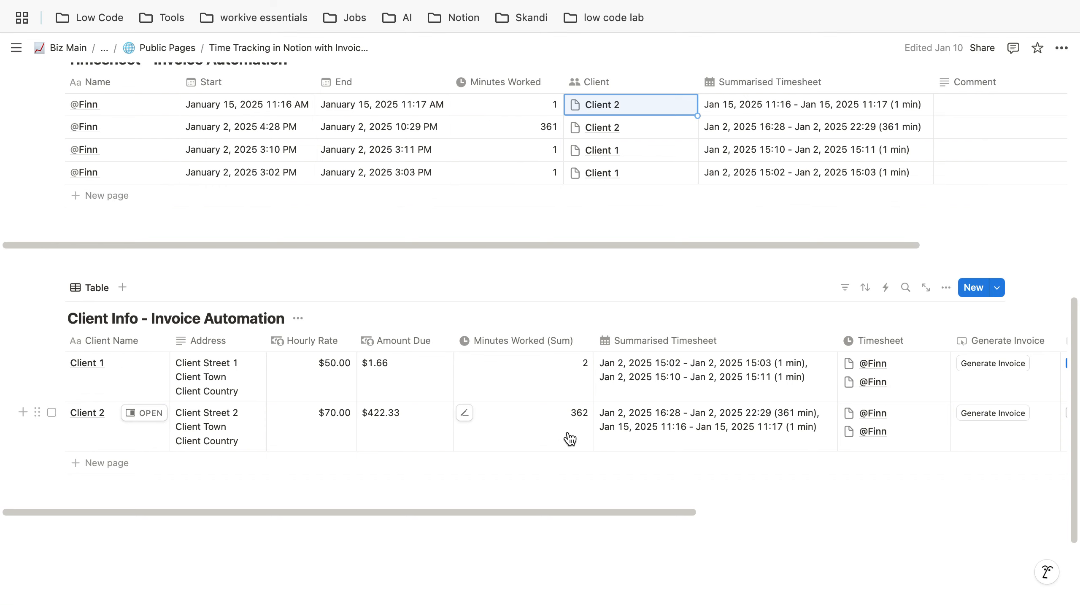
scroll(571, 439, up, 3)
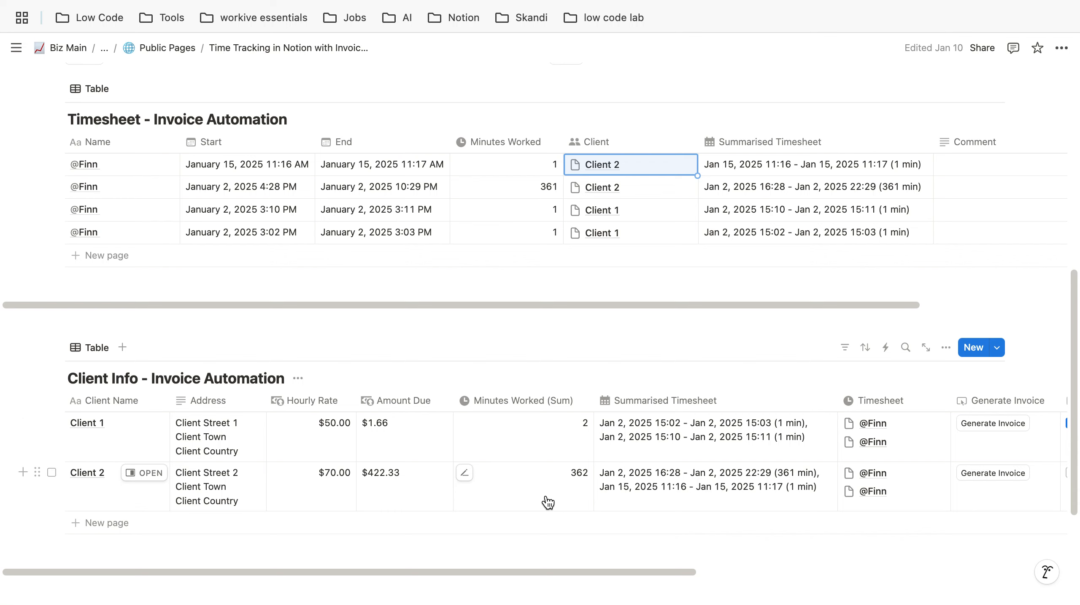
scroll(512, 507, right, 1)
scroll(511, 507, left, 1)
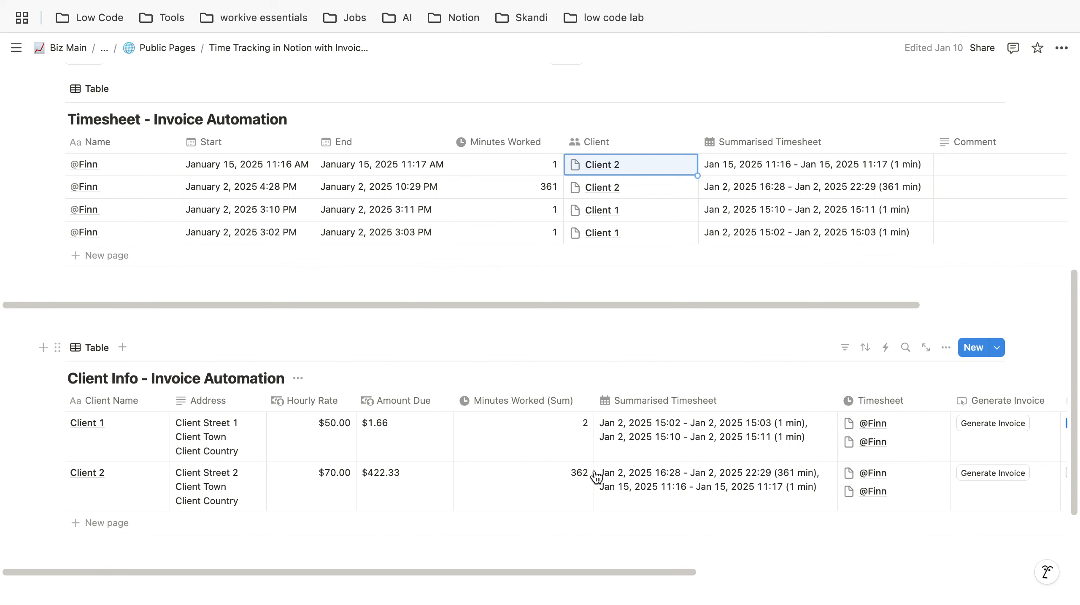
scroll(527, 482, right, 2)
scroll(530, 483, left, 2)
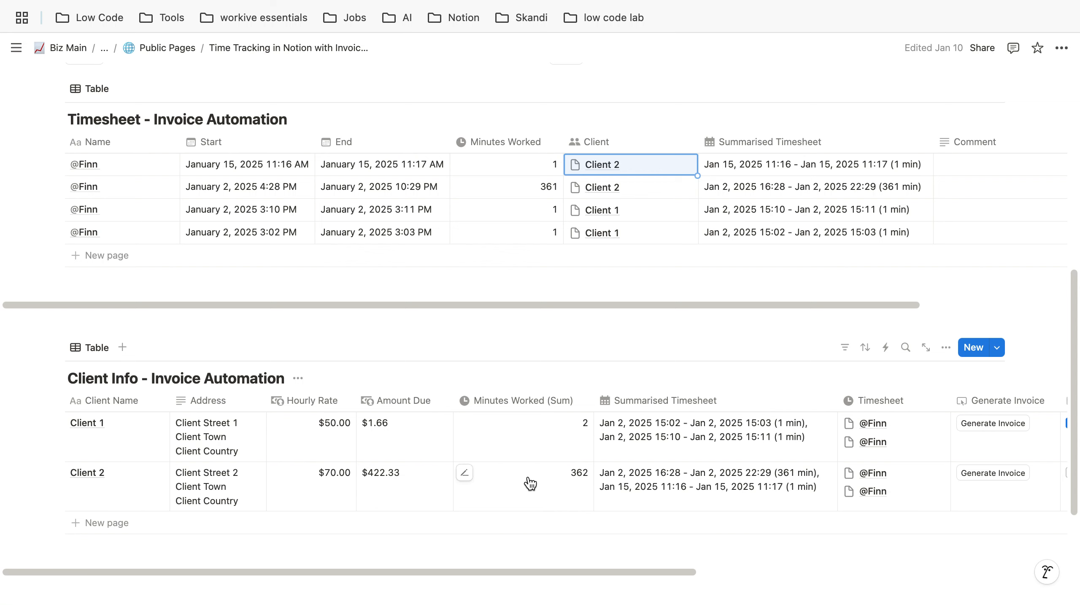
Generate the invoice for Client 2 from its row in the Client Info table
scroll(641, 472, right, 8)
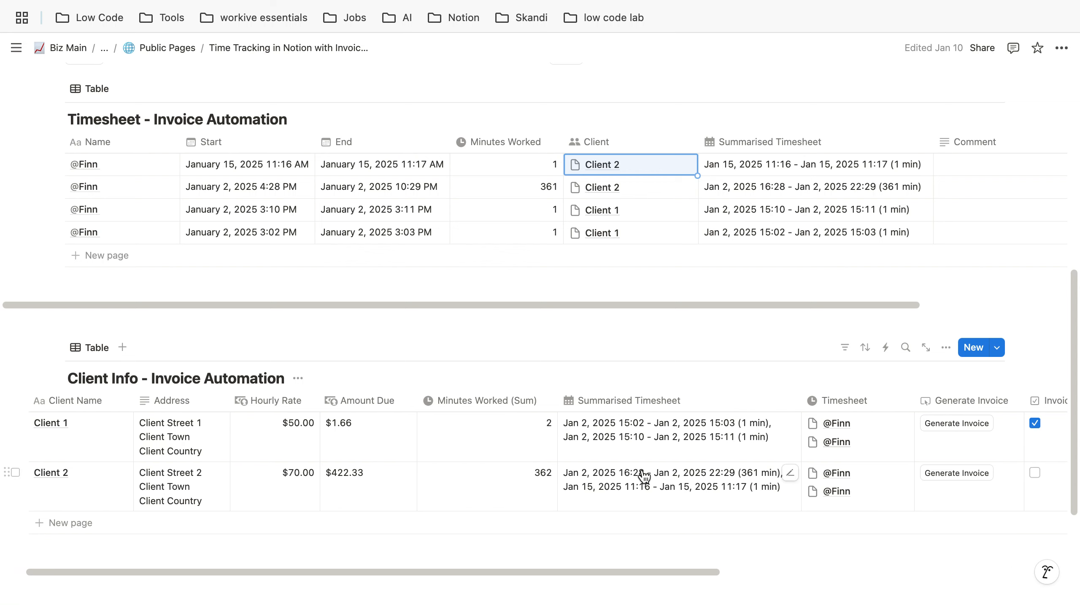
scroll(644, 475, right, 8)
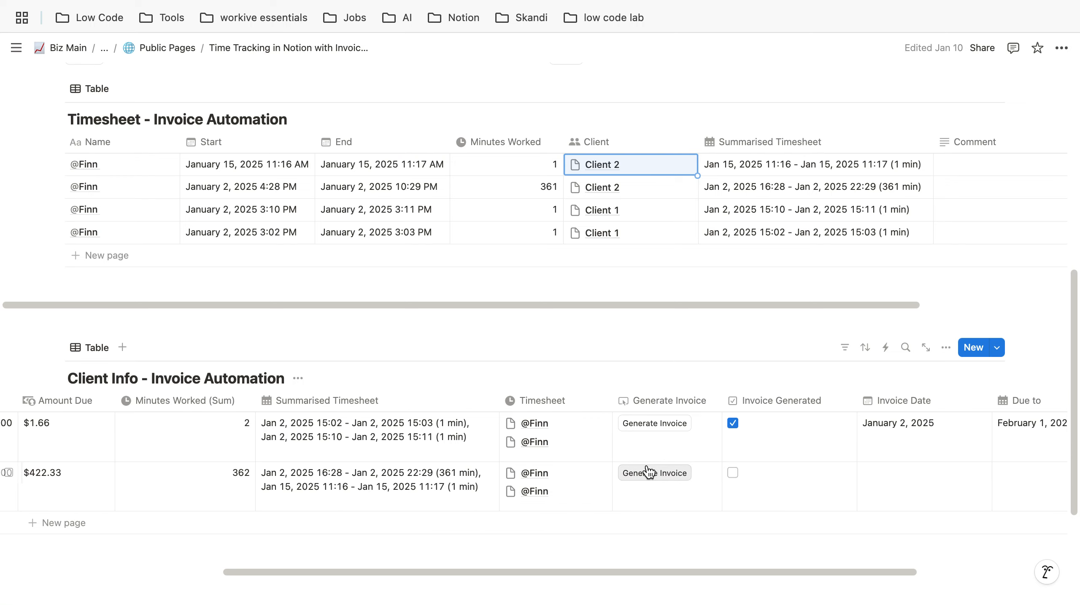
click(651, 475)
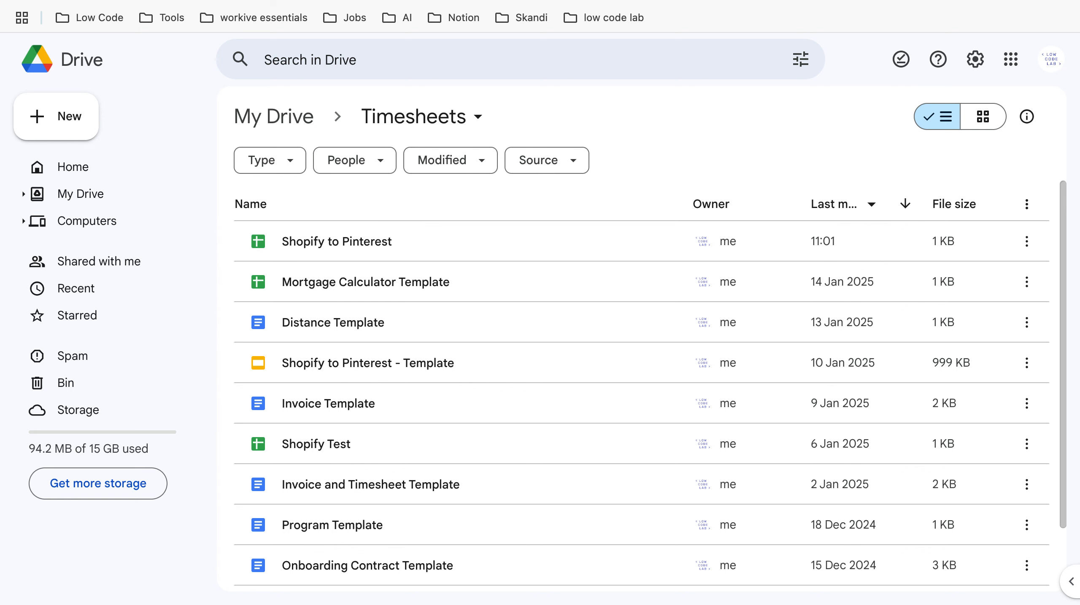
key(ctrl+shift+Tab)
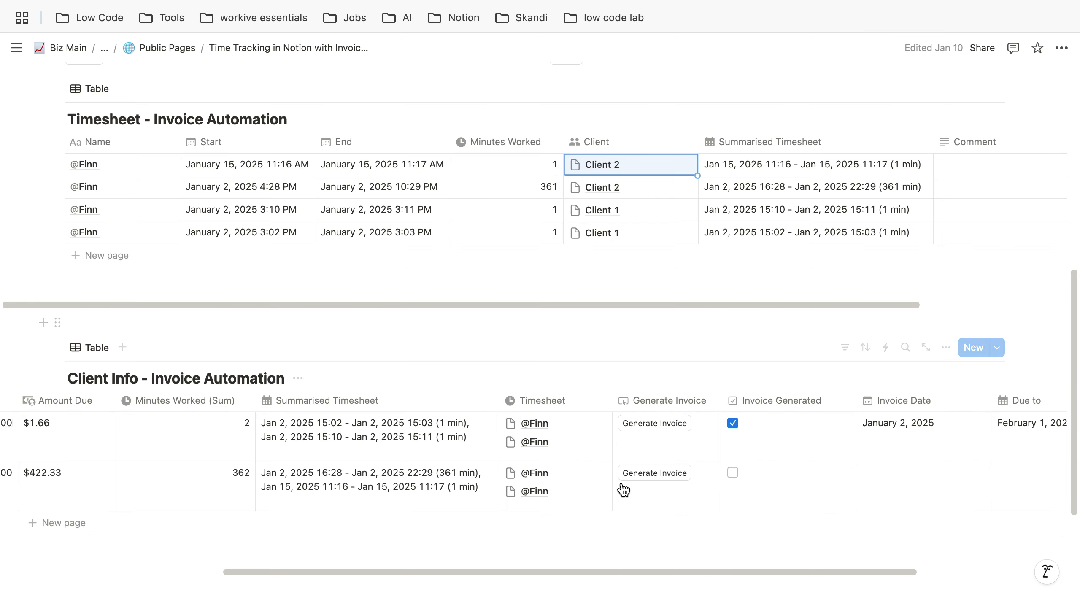
click(653, 475)
scroll(815, 472, right, 5)
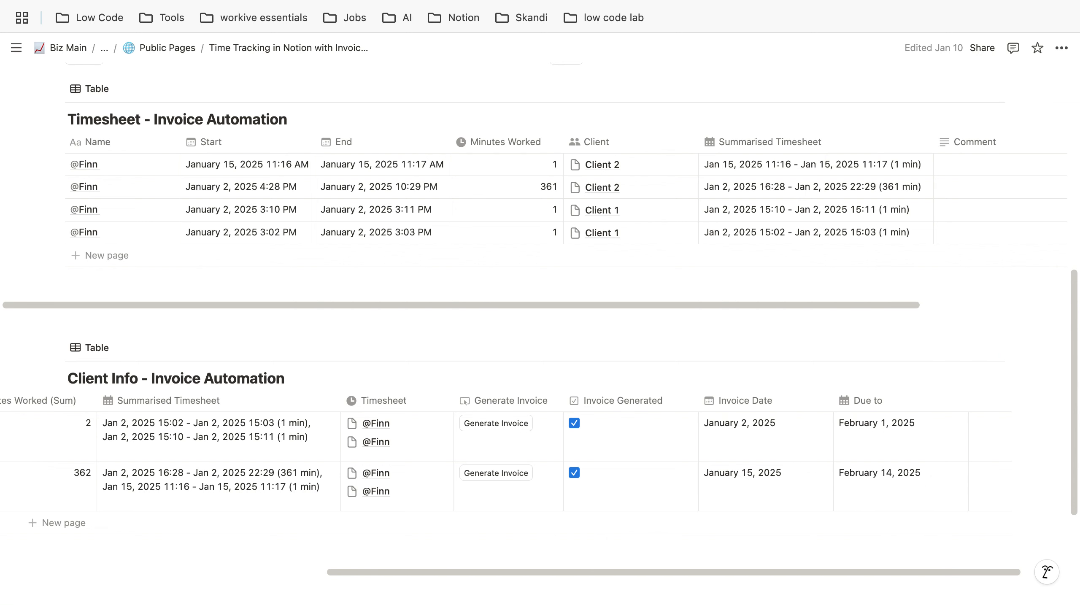
Switch to the Time Tracking in Notion with Invoice Generation scenario in Make and run it once with the existing webhook data
click(614, 1)
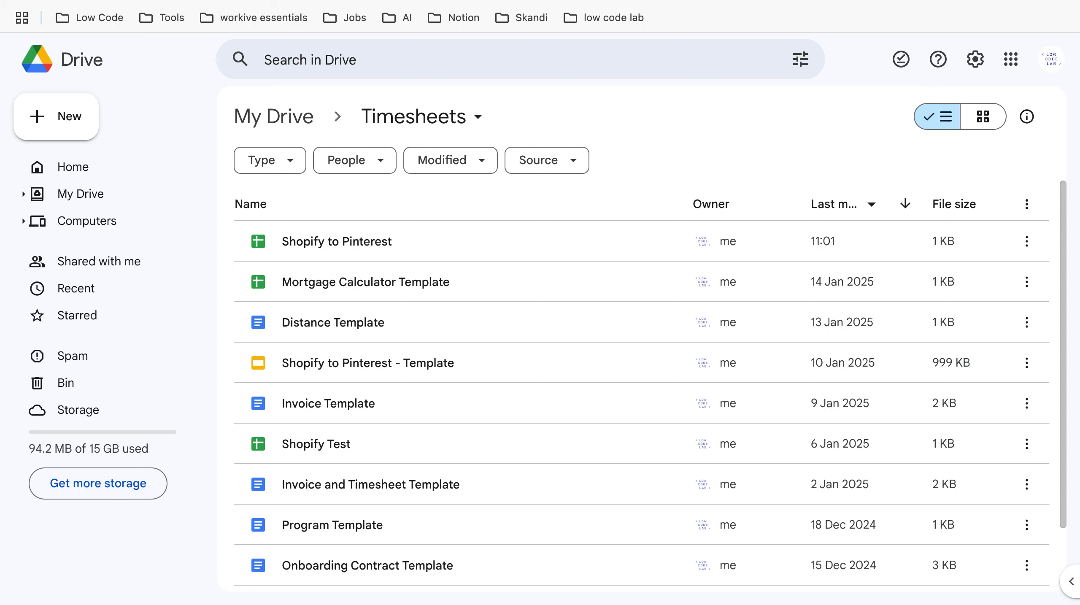
click(297, 1)
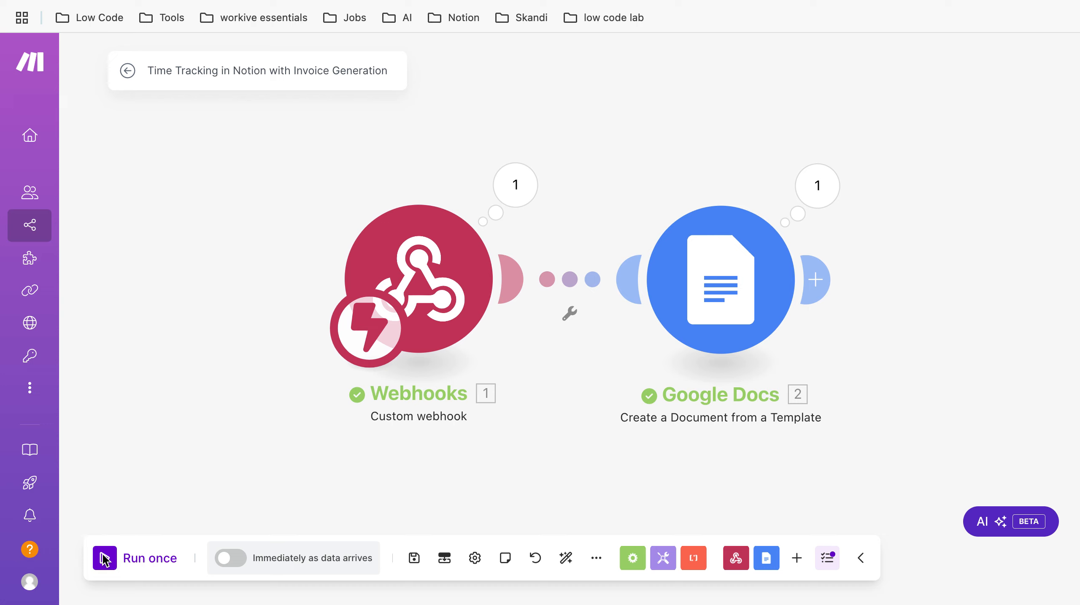
click(102, 553)
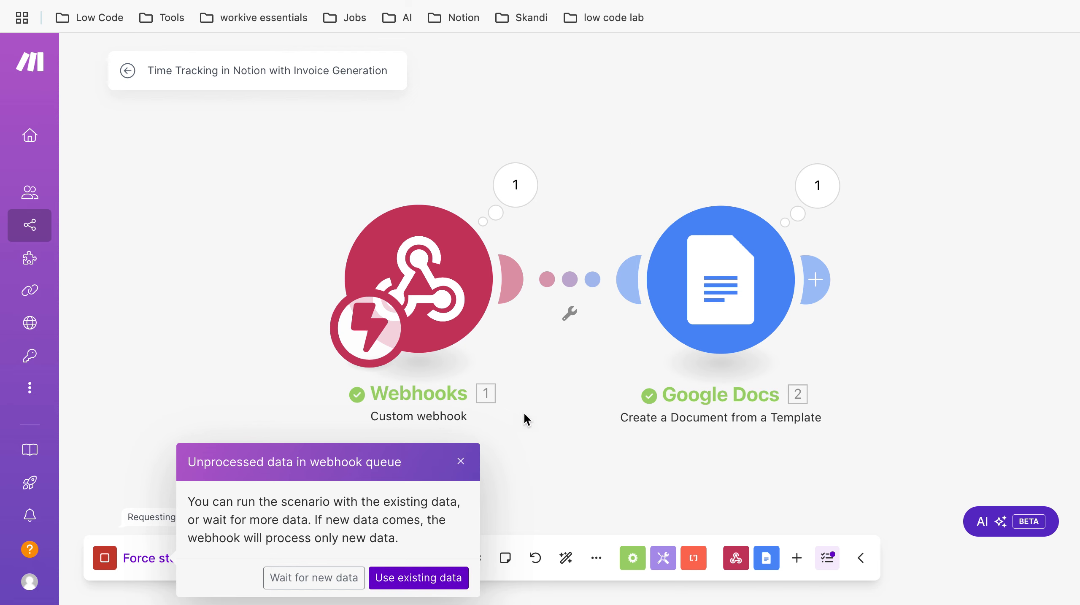
click(424, 581)
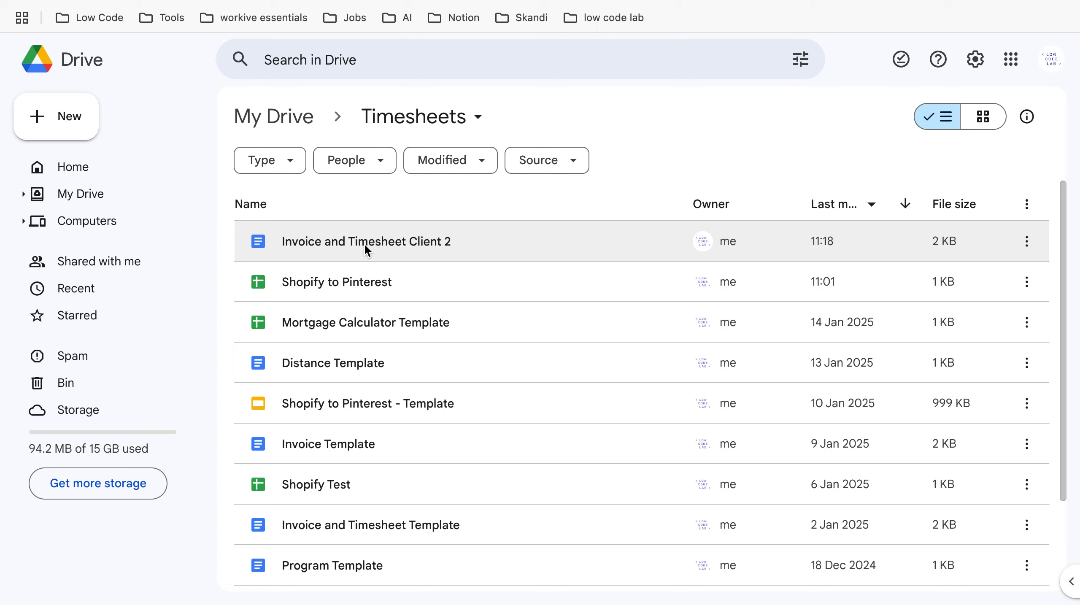
Open the Invoice and Timesheet Client 2 document from the Timesheets folder in Google Drive and review its invoice details
double_click(386, 250)
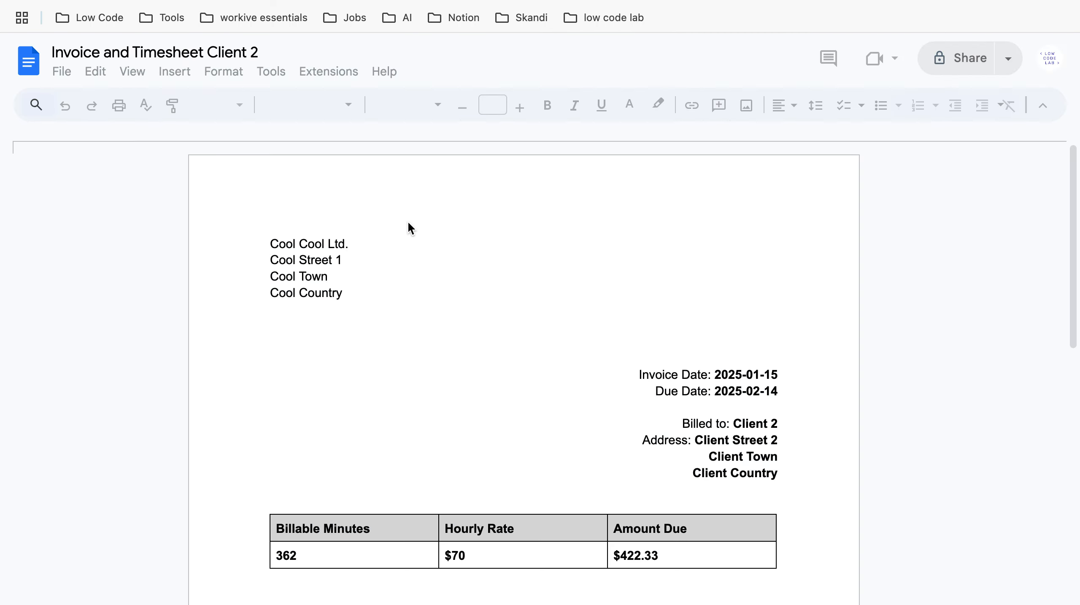
scroll(924, 259, down, 3)
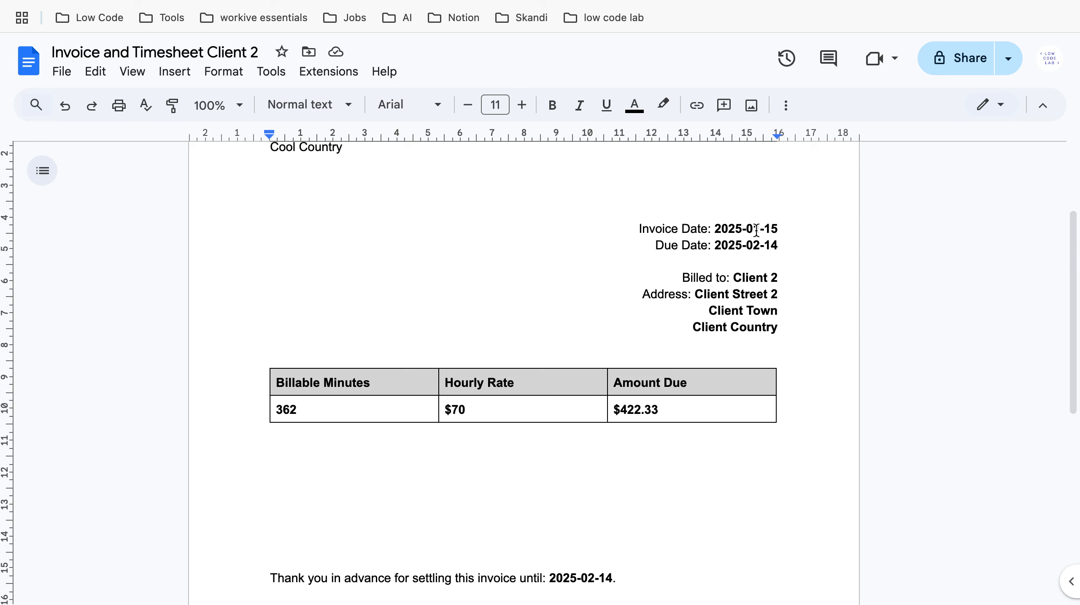
scroll(752, 249, down, 2)
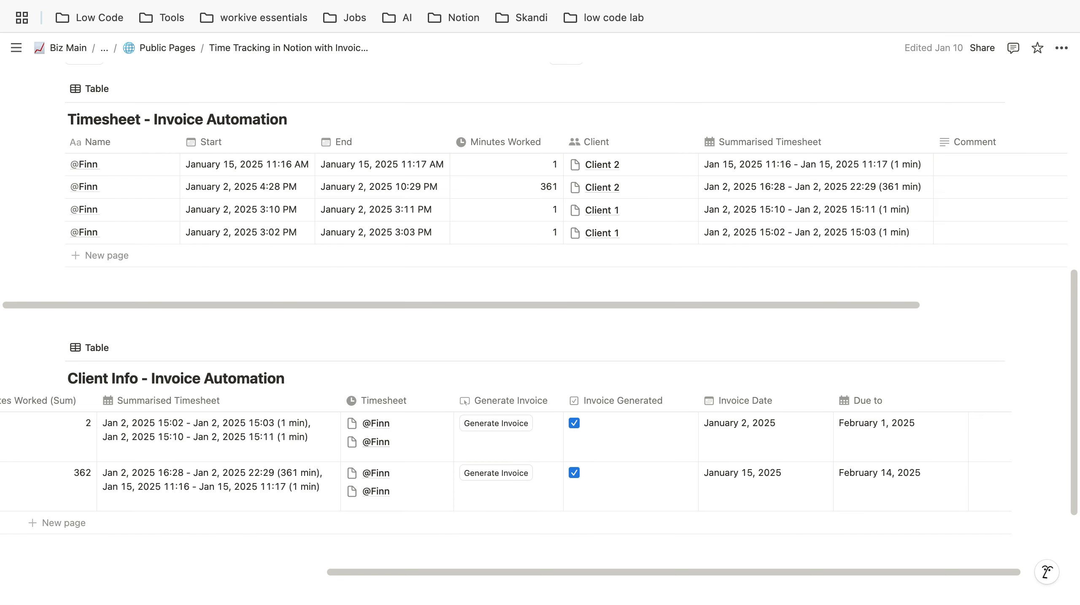
Return to the Notion time tracking page and look over the Client Info table from its first column
scroll(513, 475, down, 2)
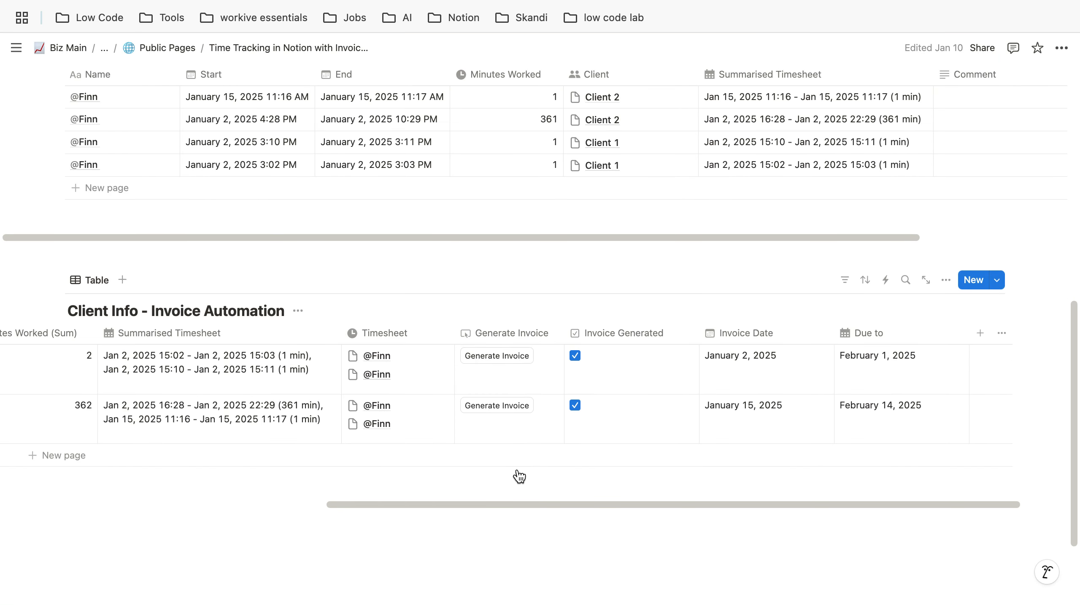
scroll(514, 475, left, 5)
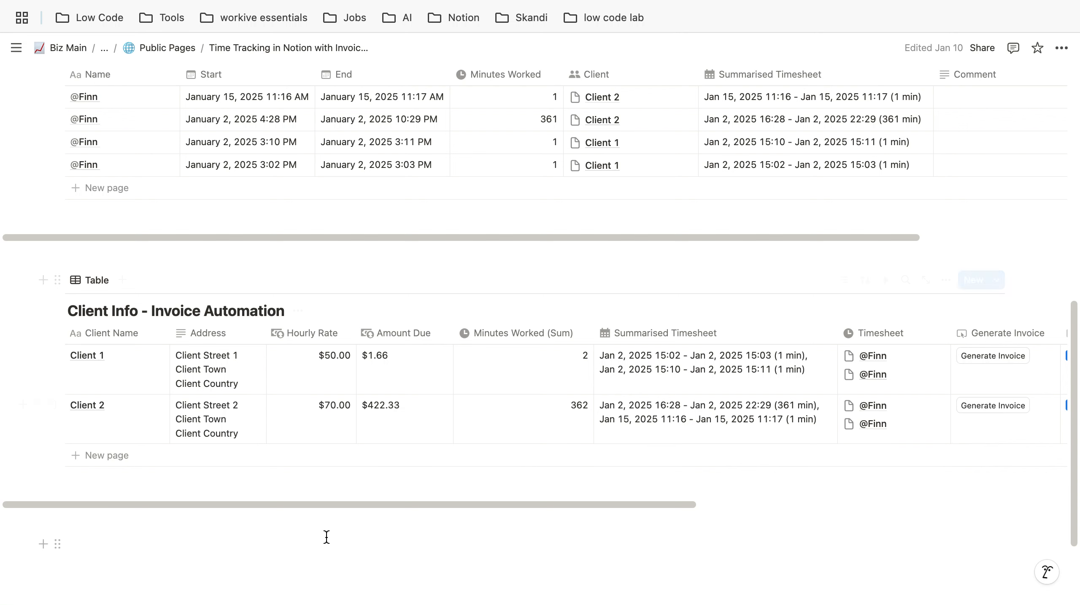
Switch to the Invoice and Timesheet Client 2 document and review its dates, billing address, amounts table and closing text
click(895, 1)
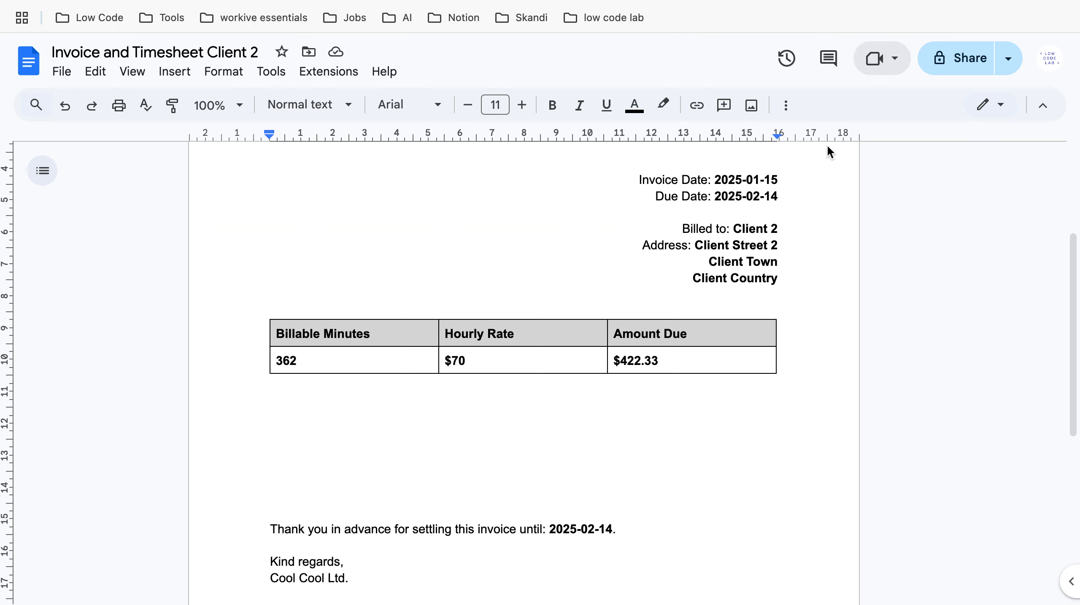
scroll(783, 284, up, 3)
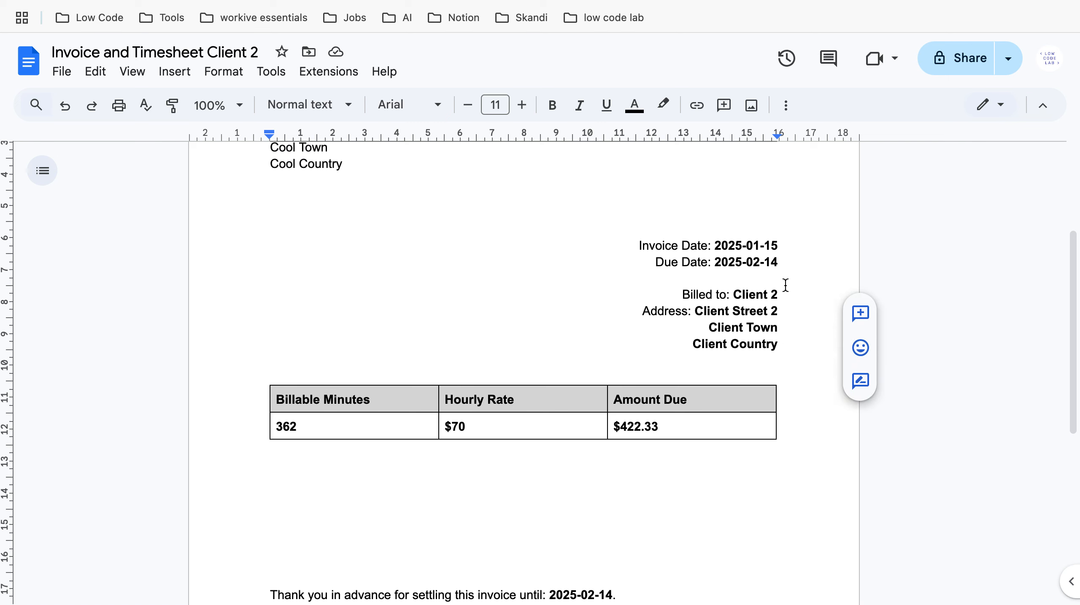
scroll(783, 285, down, 4)
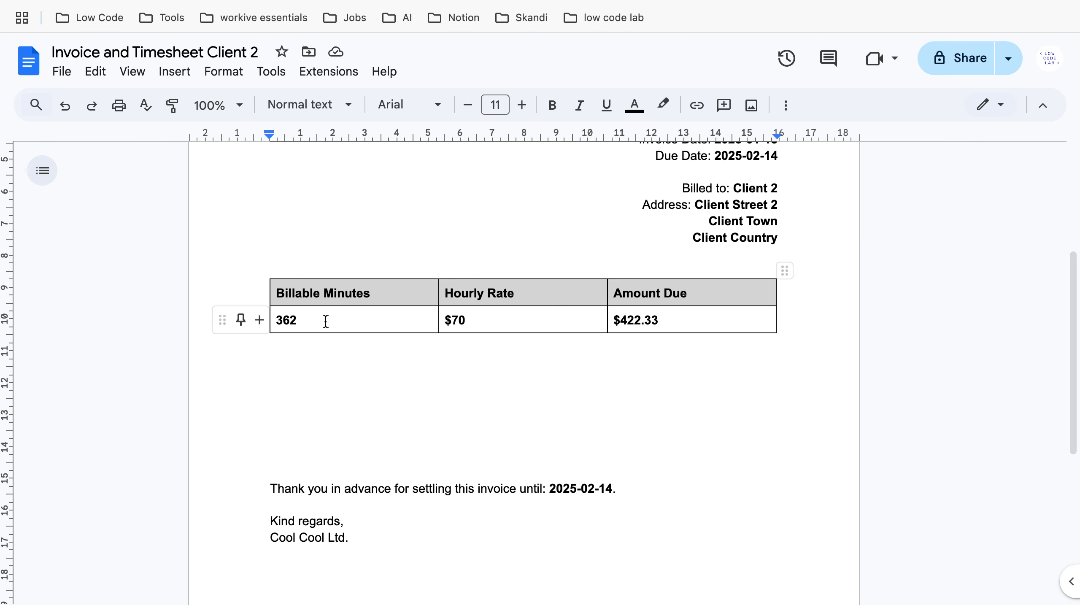
scroll(711, 343, down, 2)
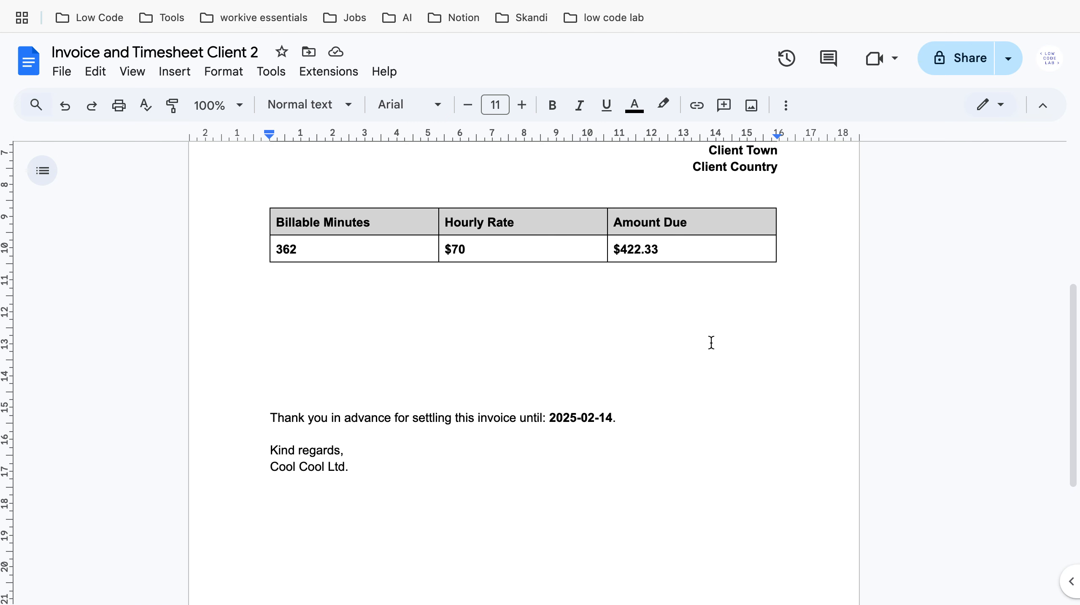
scroll(812, 360, down, 2)
scroll(814, 361, up, 10)
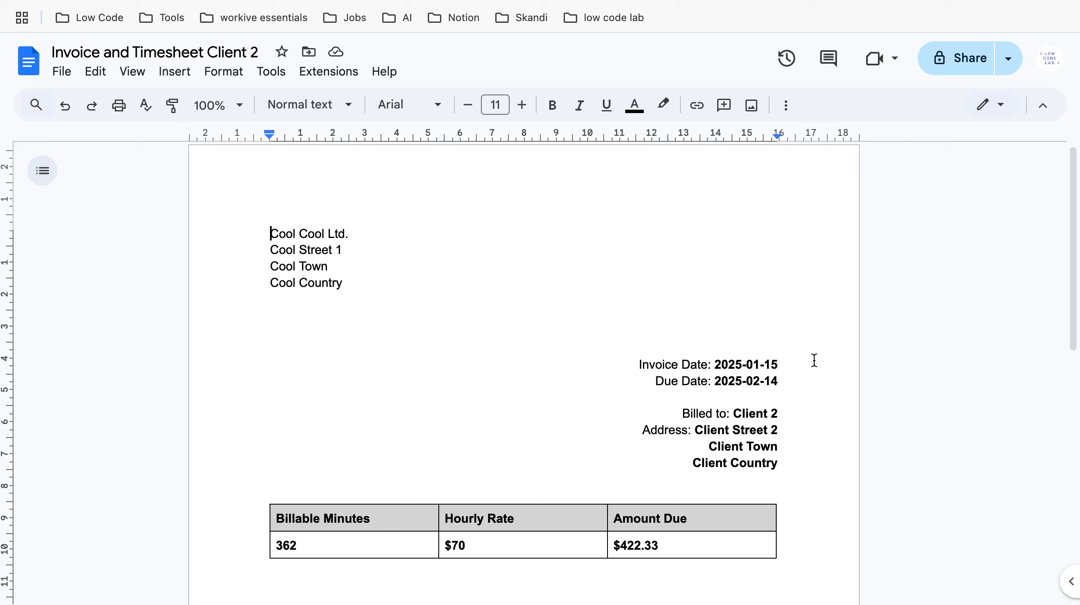
Return to the Notion time tracking page and examine the Client Info table's summarised timesheet, invoice generation and date columns
key(ctrl+shift+Tab)
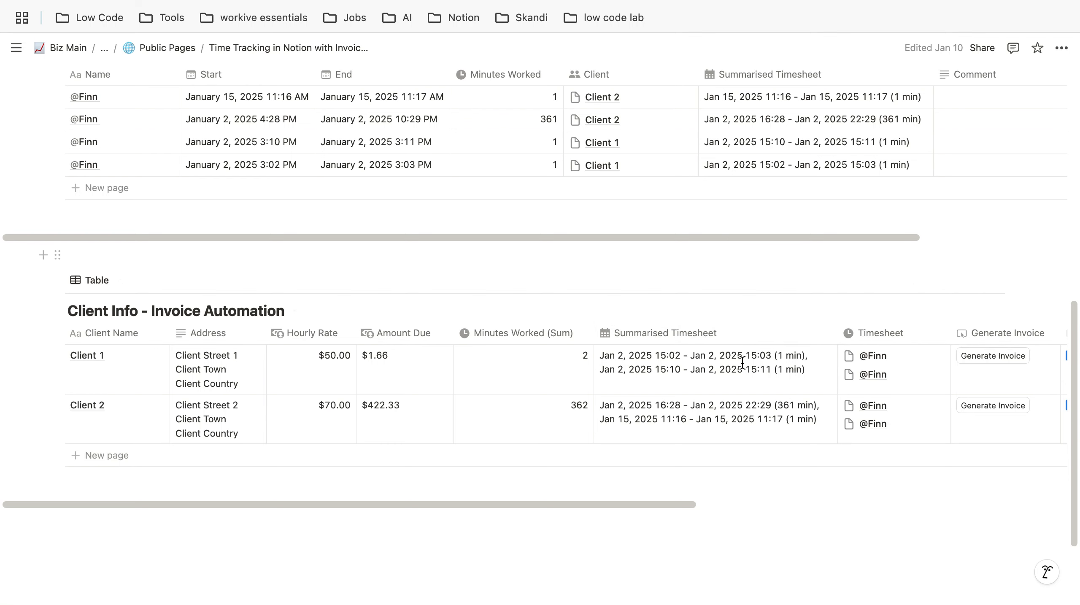
scroll(755, 382, right, 10)
scroll(755, 382, right, 3)
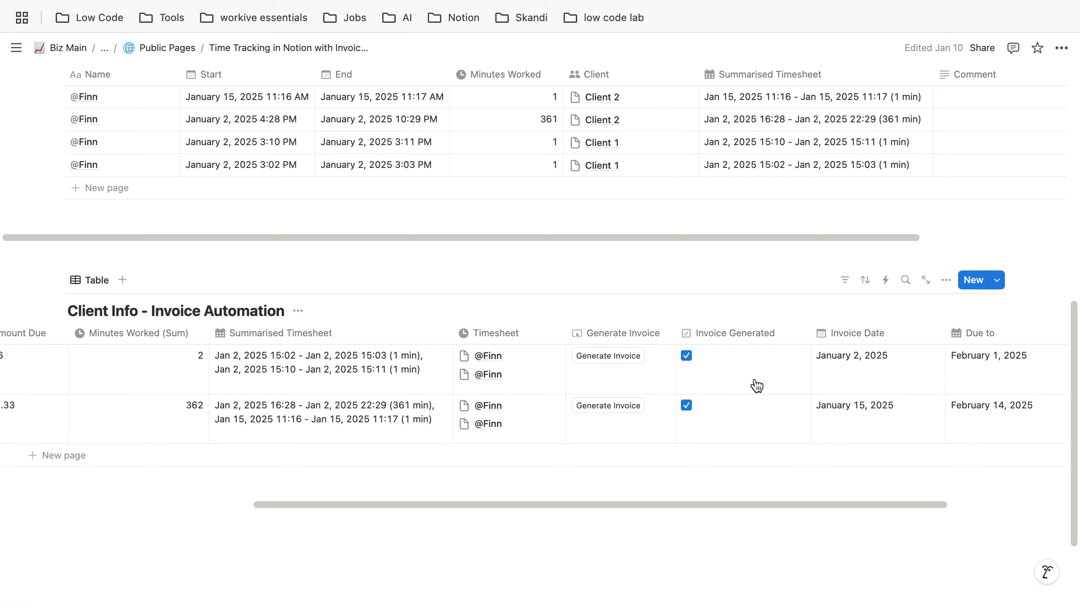
scroll(755, 382, left, 3)
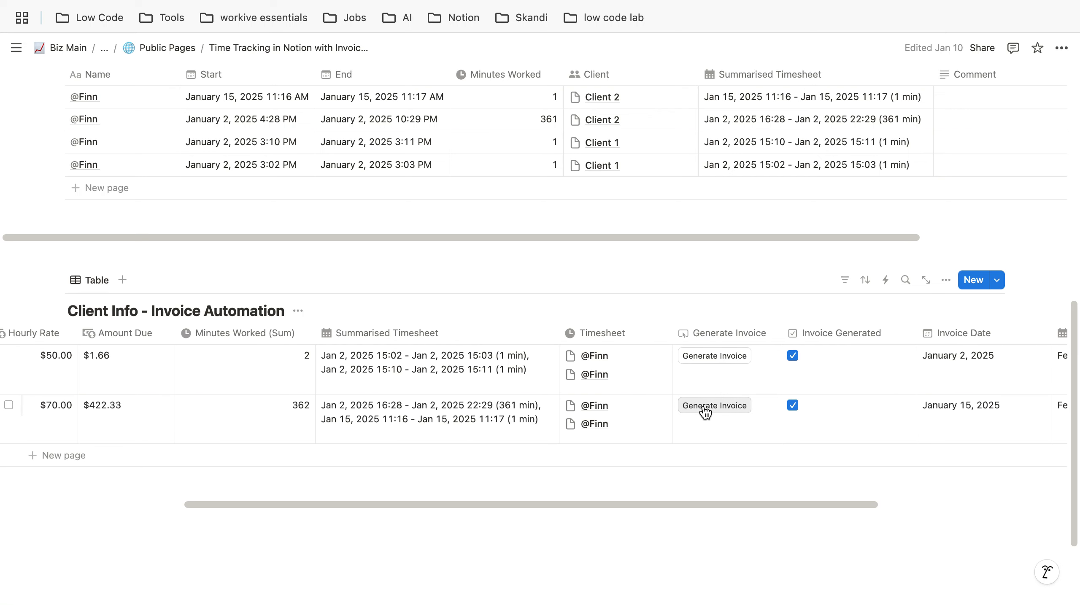
scroll(705, 411, left, 5)
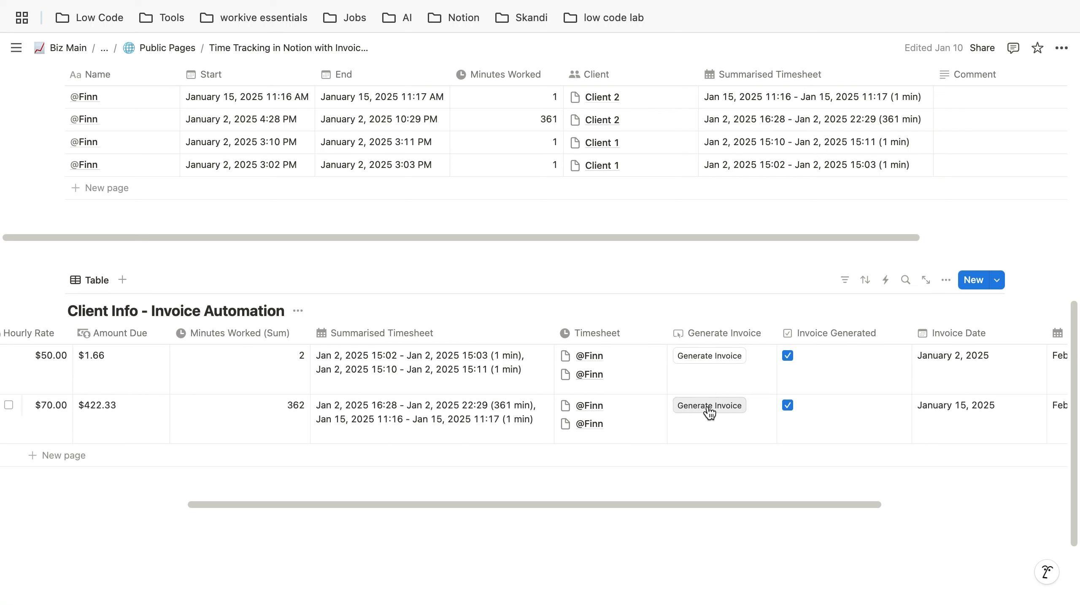
scroll(710, 410, left, 2)
scroll(798, 424, up, 2)
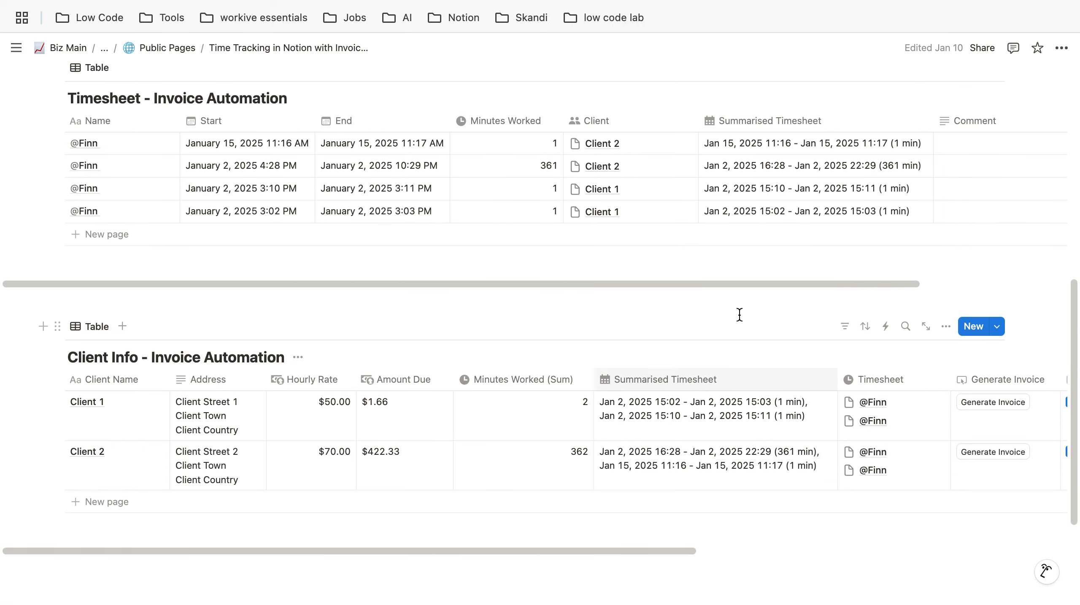
Open the Invoice and Timesheet Template from the Timesheets folder in Google Drive and examine its placeholders for dates, client and billing data
key(ctrl+Tab)
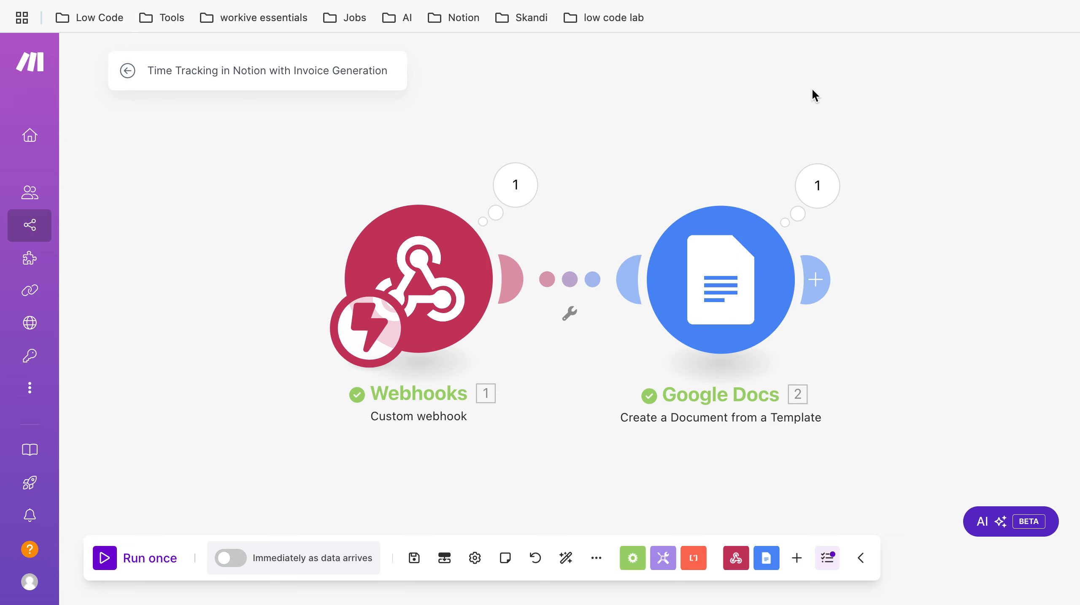
key(ctrl+Tab)
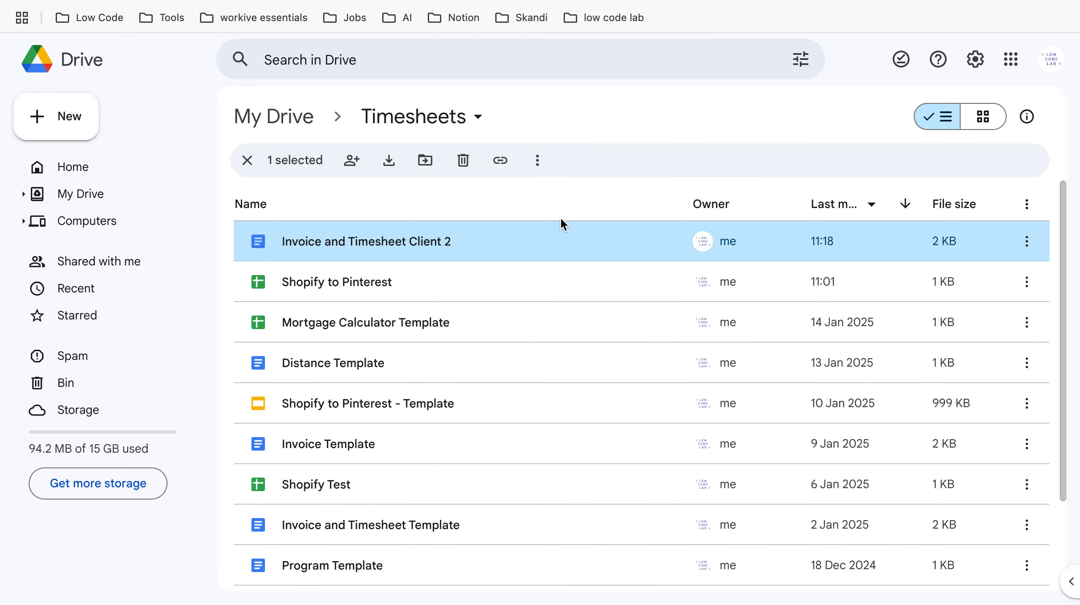
scroll(553, 263, down, 3)
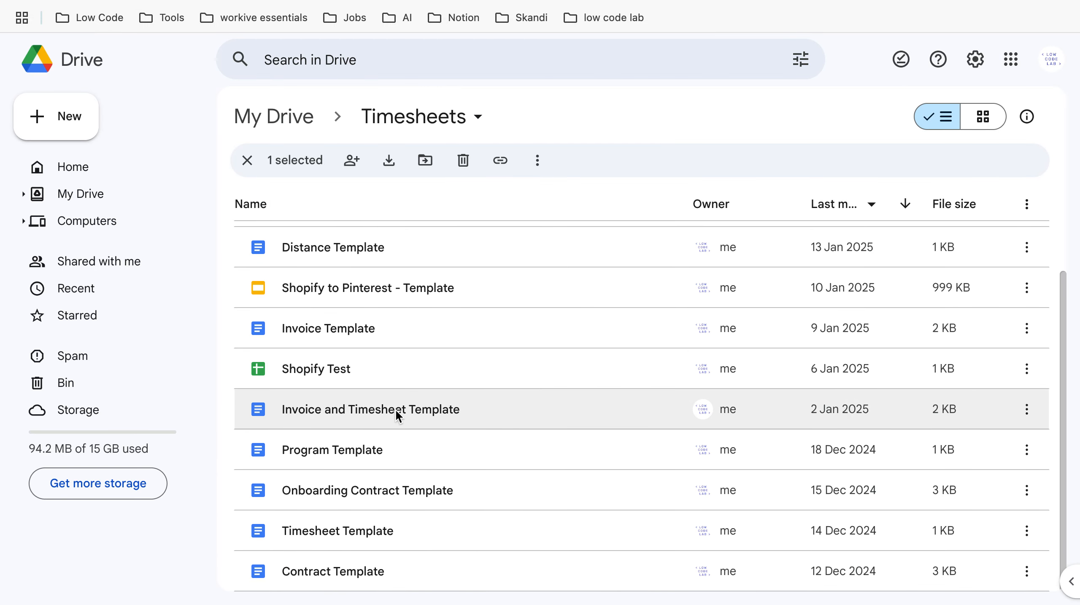
double_click(408, 406)
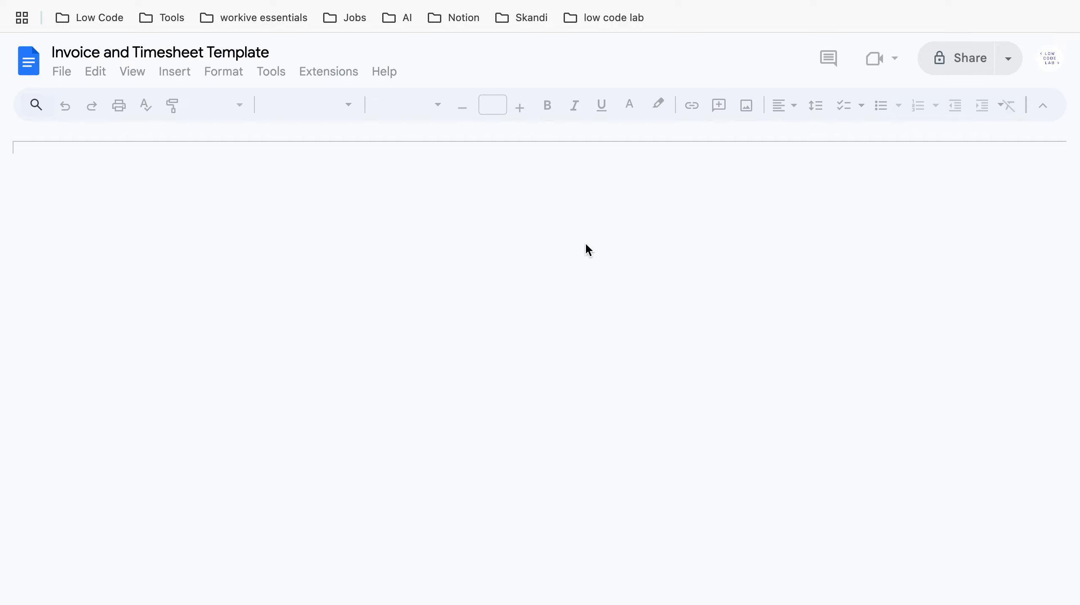
scroll(976, 289, down, 3)
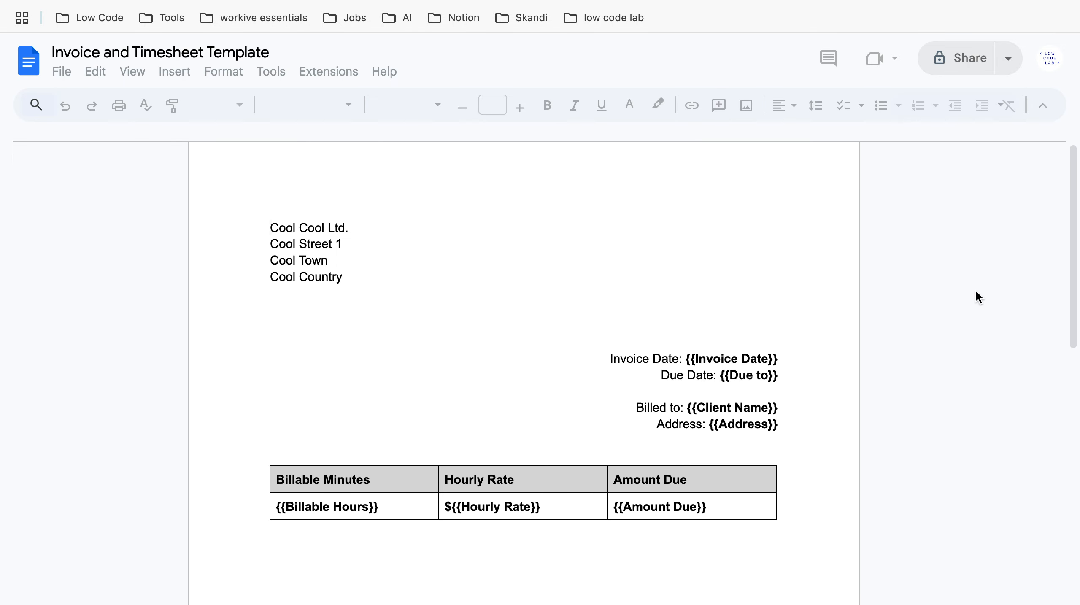
scroll(756, 289, up, 2)
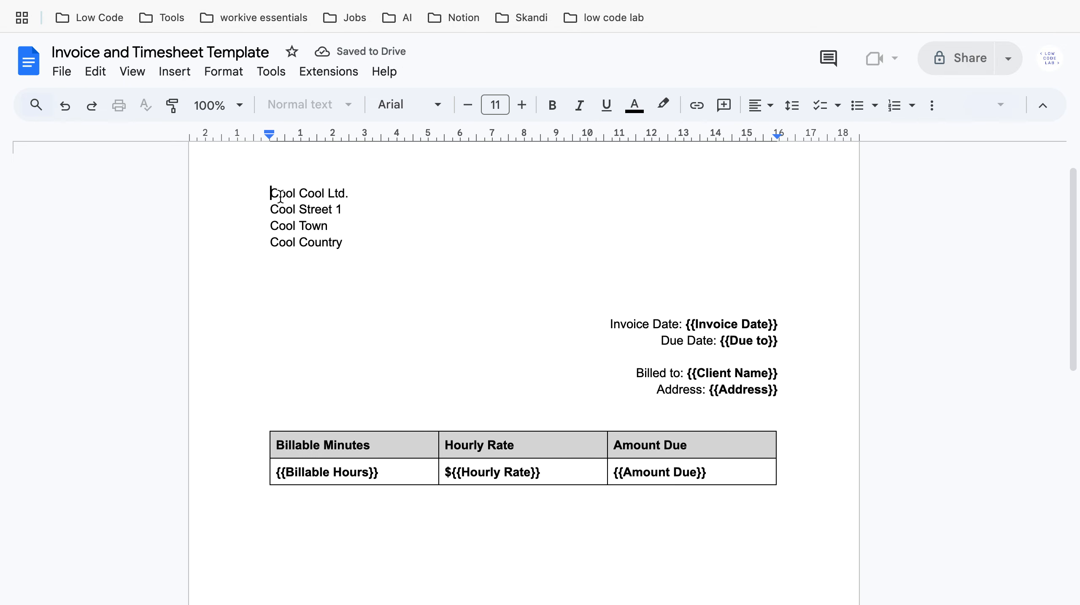
scroll(714, 345, down, 2)
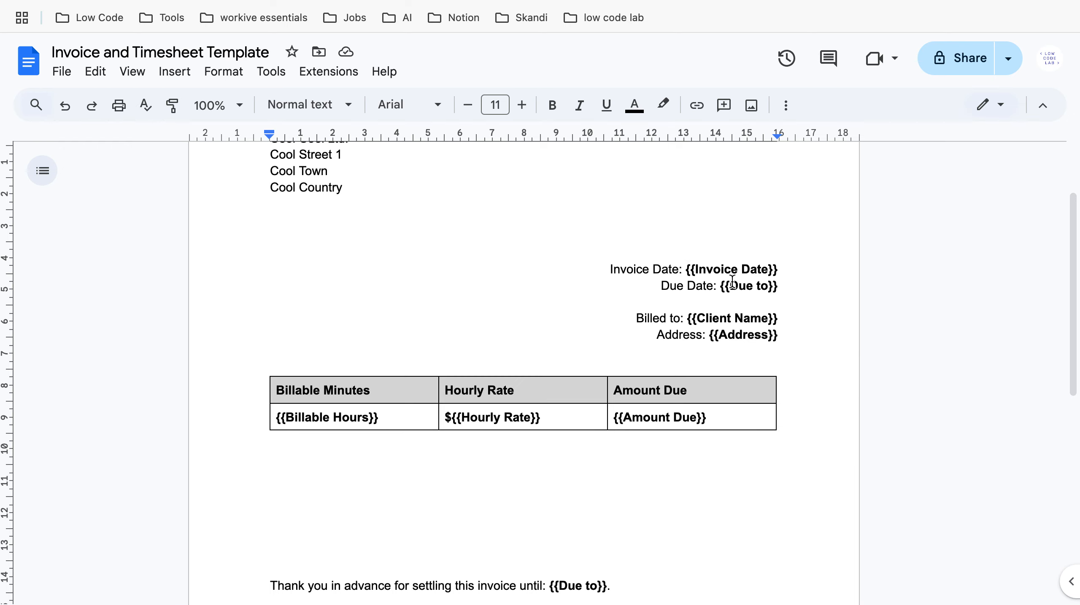
scroll(712, 359, down, 2)
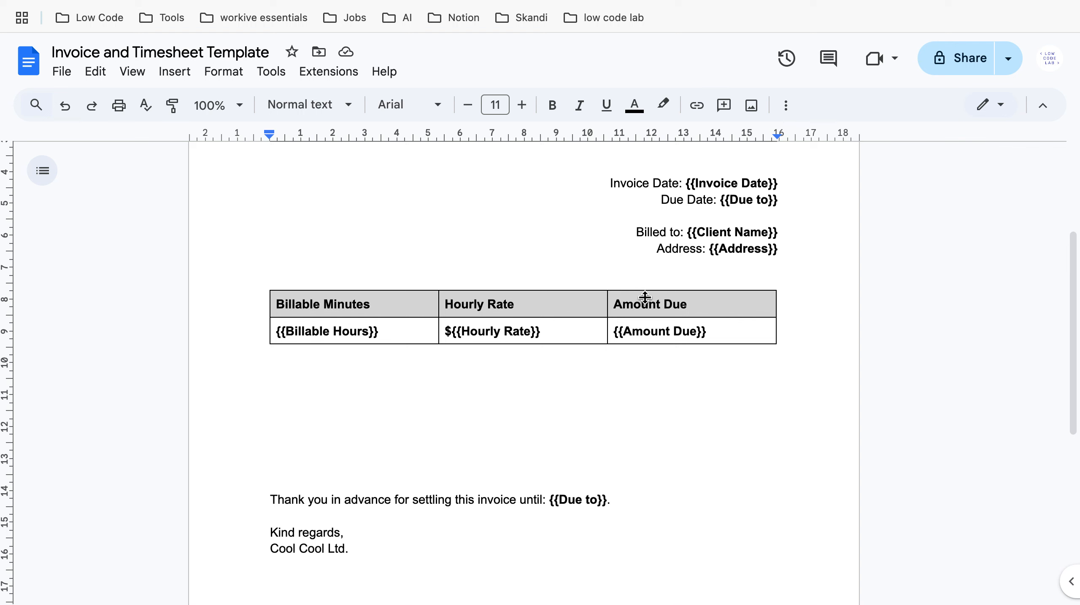
scroll(645, 298, down, 2)
scroll(645, 298, up, 2)
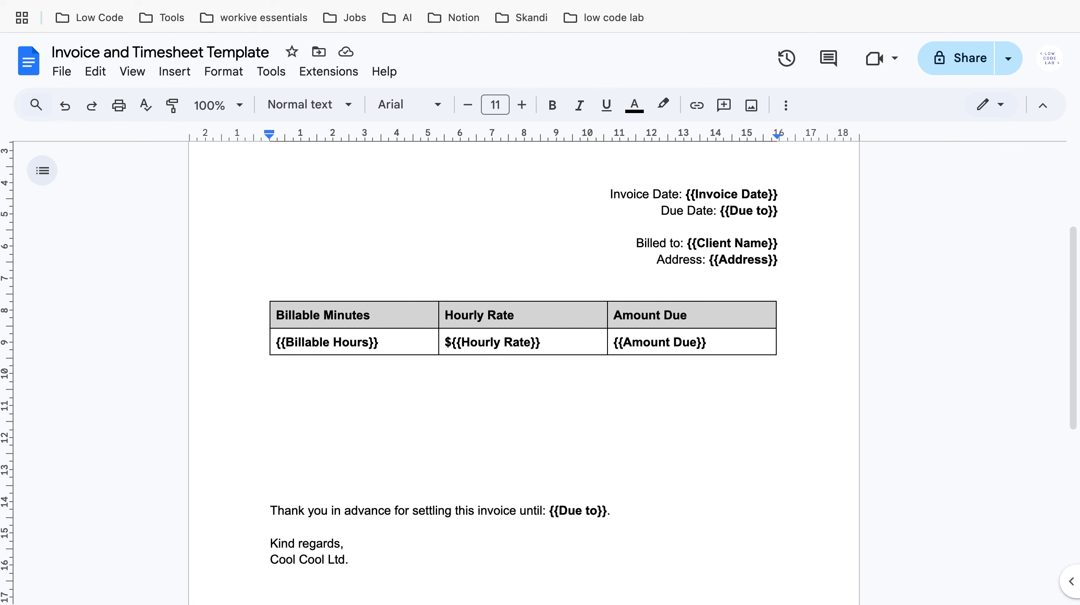
Go back to the Notion time tracking page and compare the Client Info columns with the template's placeholders
key(ctrl+Tab)
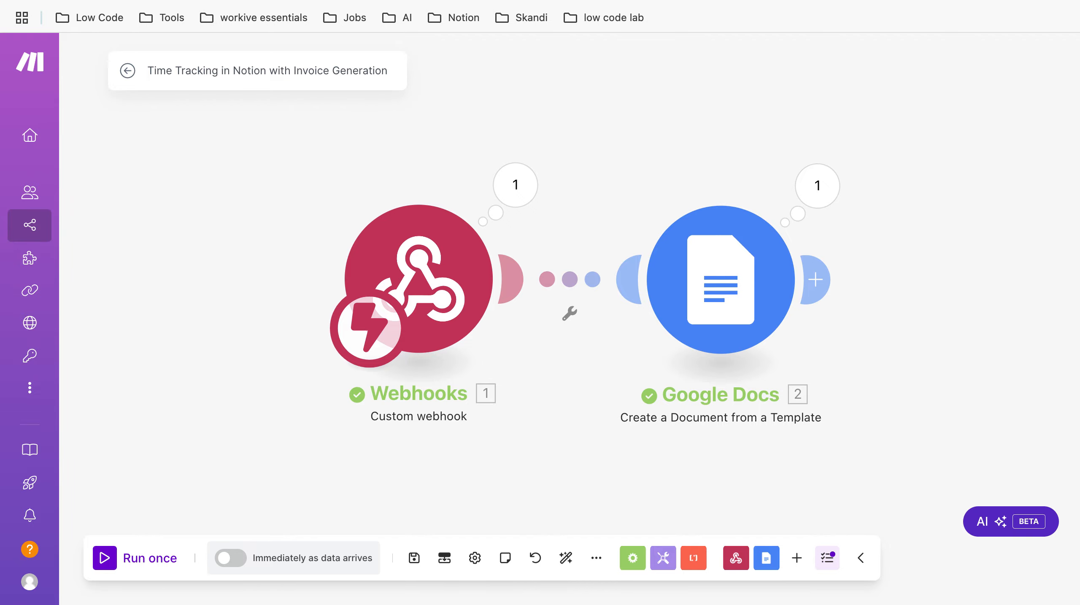
key(ctrl+Tab)
scroll(646, 413, right, 10)
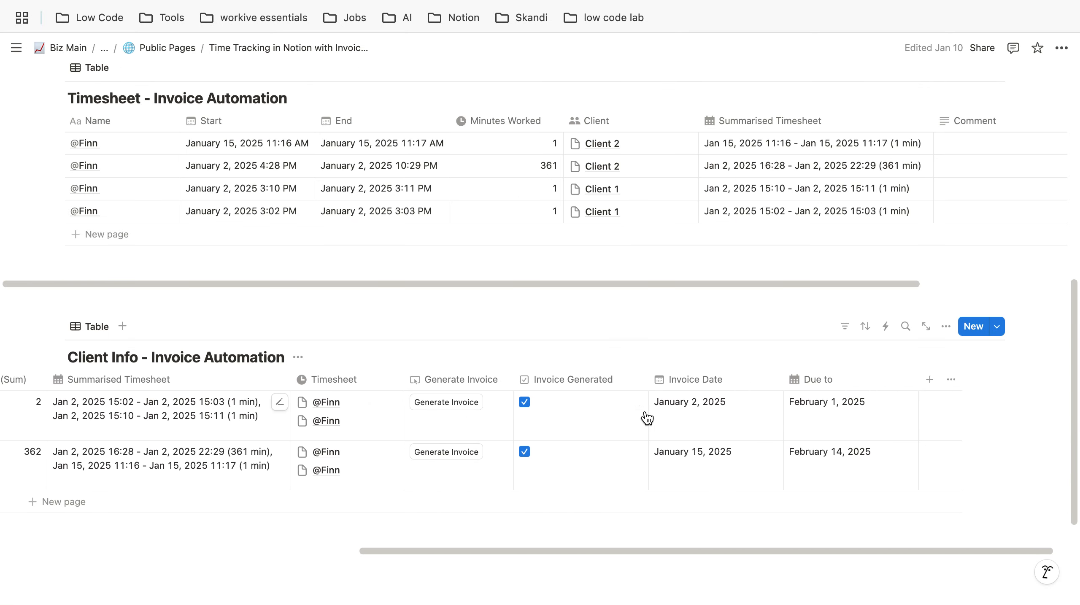
scroll(646, 415, left, 10)
Review the whole Notion page, from the setup instructions and Make blueprint through the Timesheet and Client Info tables
scroll(849, 330, up, 15)
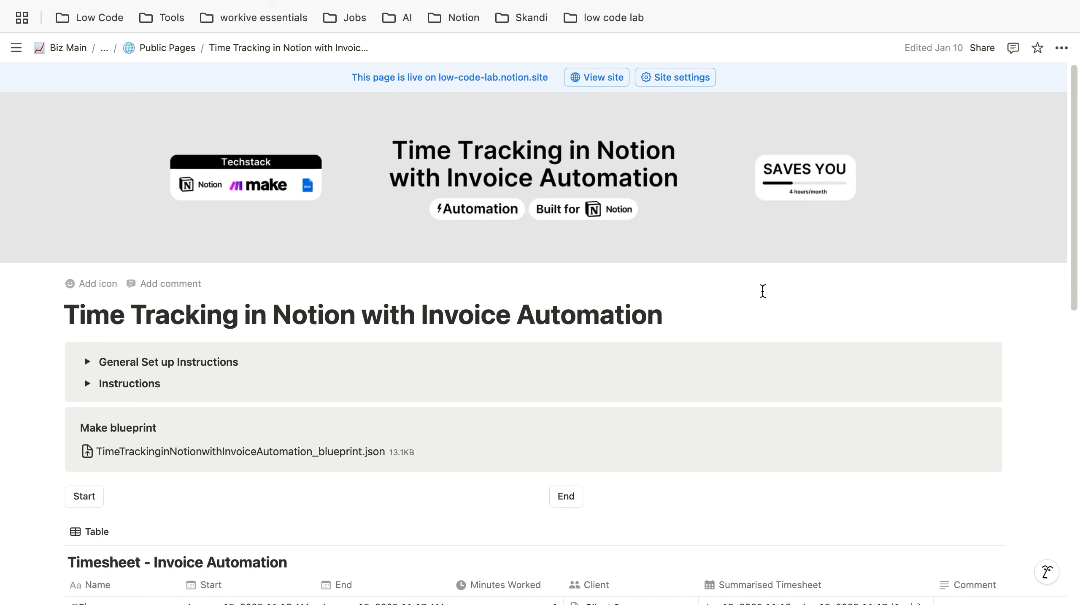
scroll(762, 291, down, 5)
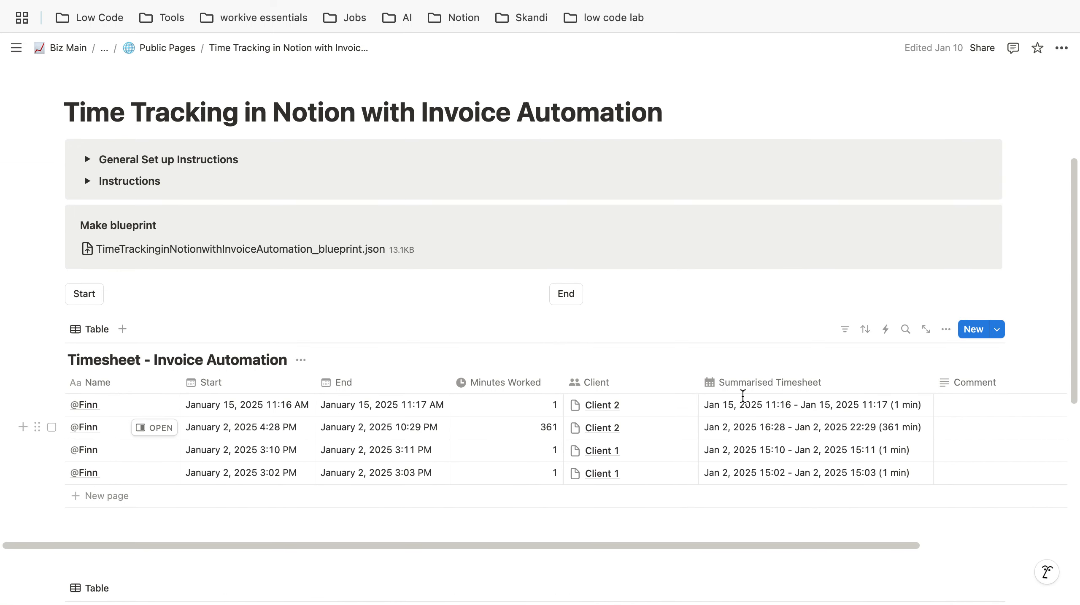
scroll(762, 407, down, 5)
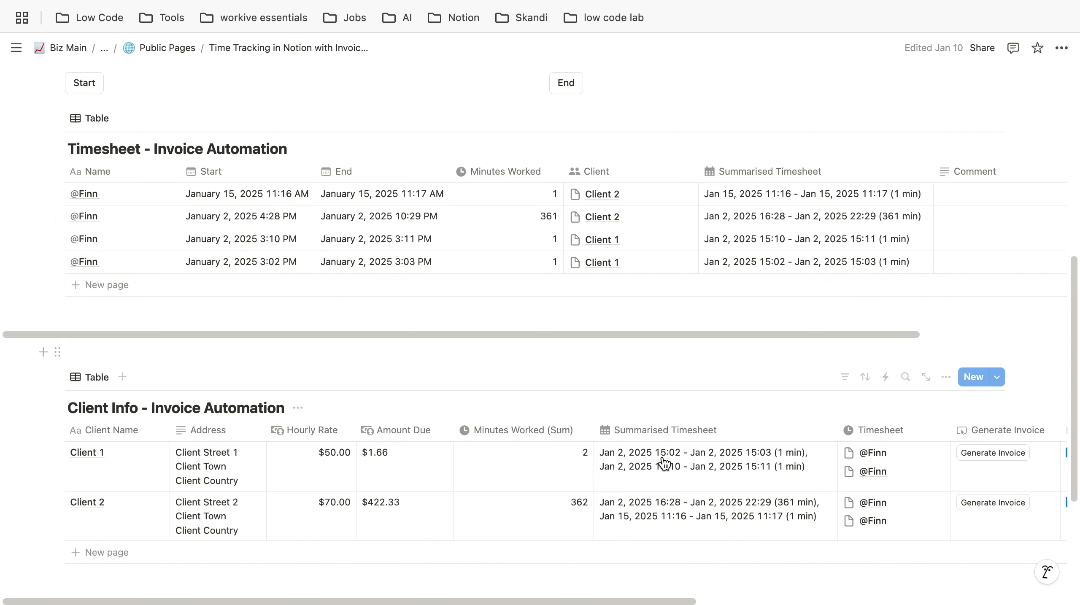
scroll(664, 424, down, 1)
scroll(729, 453, right, 5)
scroll(728, 448, right, 3)
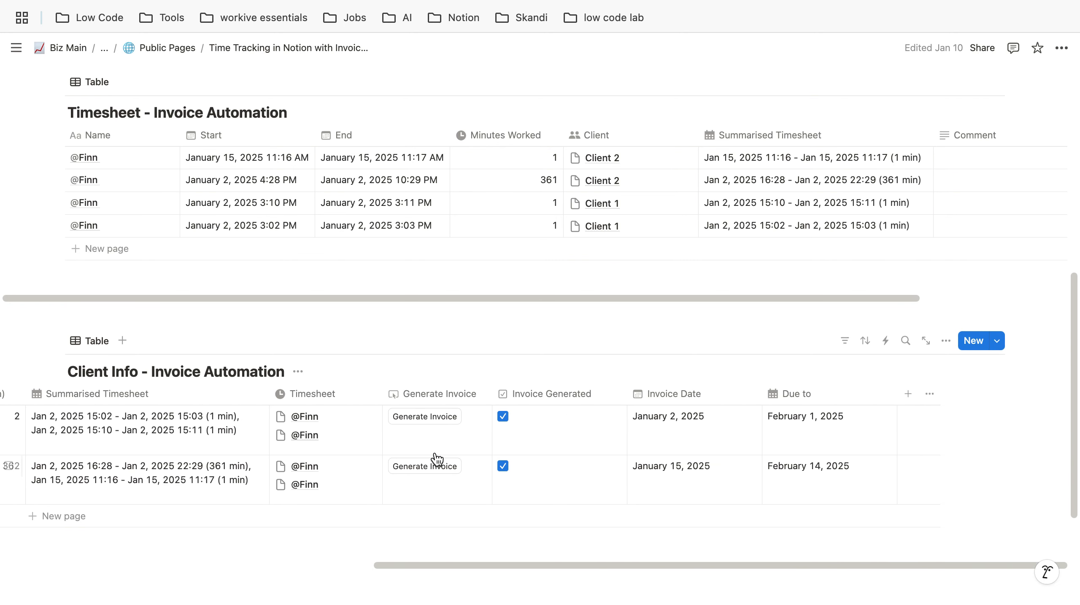
scroll(502, 460, left, 10)
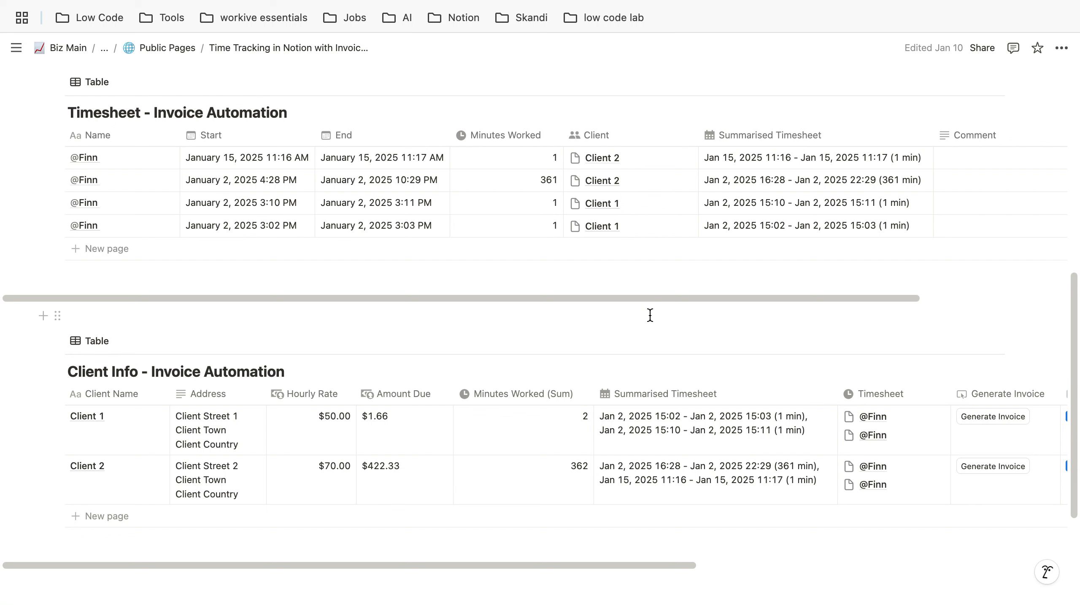
scroll(650, 314, up, 10)
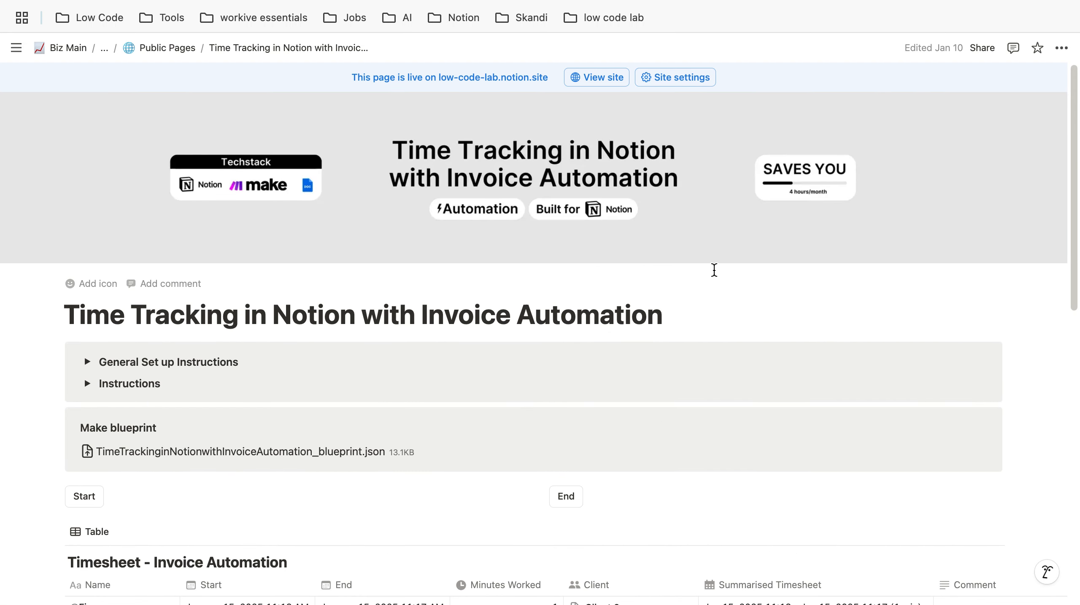